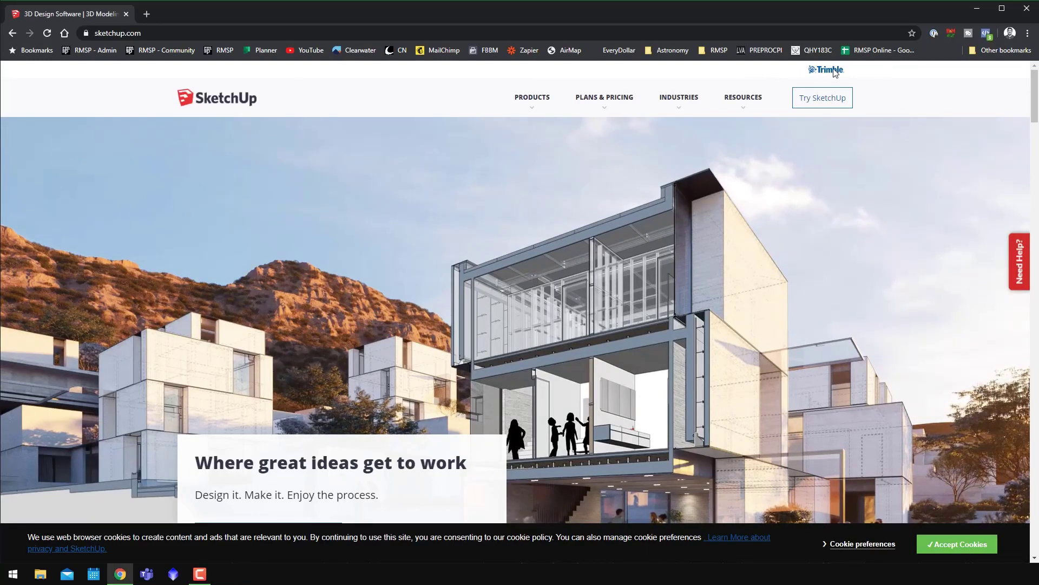
Accept the cookies on sketchup.com and open the signed-in account's My Apps page.
{"action": "scroll", "coordinate": [860, 131], "scroll_direction": "down", "scroll_amount": 3}
{"action": "scroll", "coordinate": [894, 270], "scroll_direction": "up", "scroll_amount": 3}
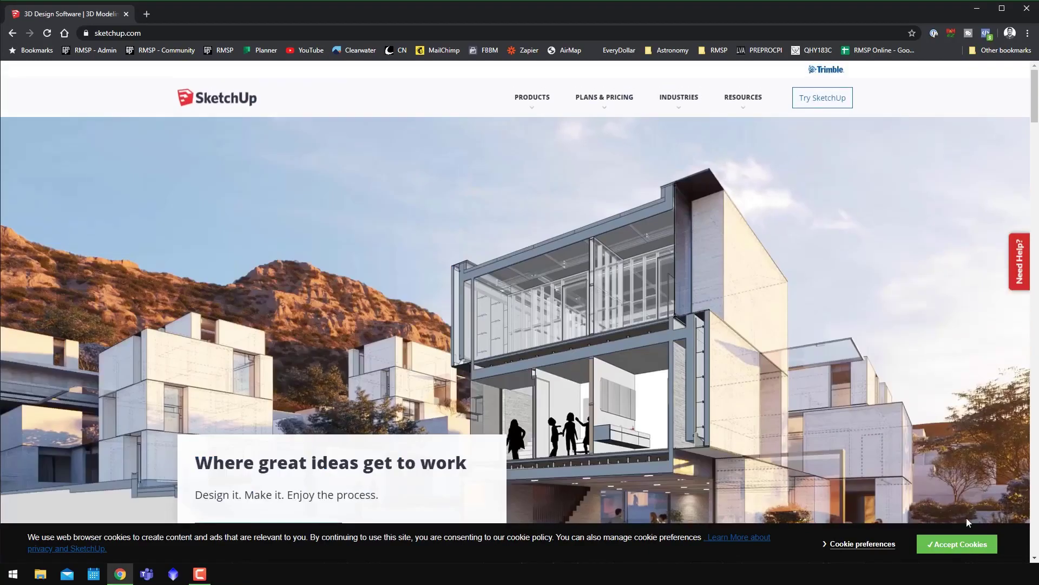
{"action": "left_click", "coordinate": [957, 543]}
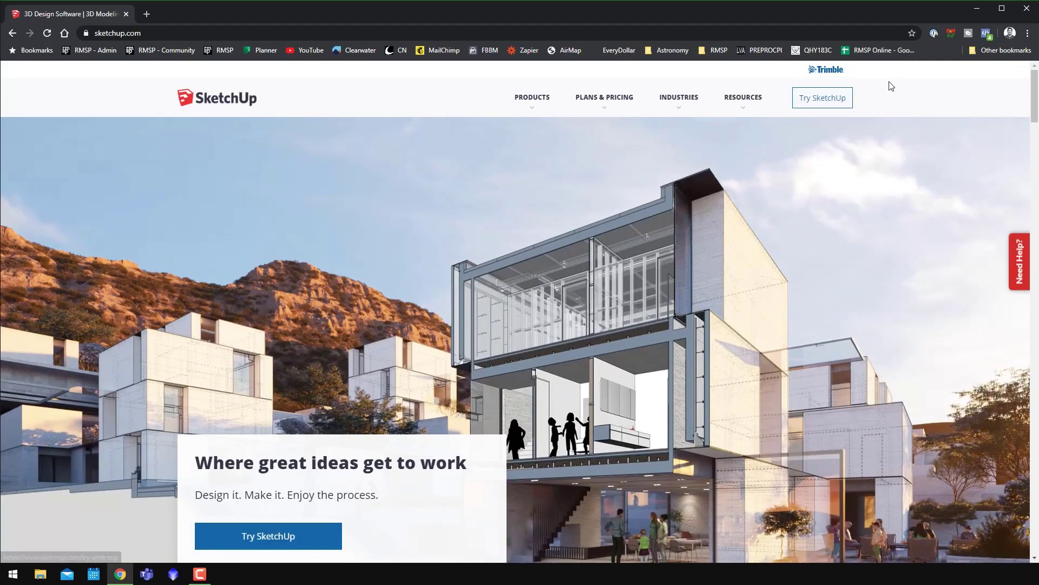
{"action": "left_click", "coordinate": [237, 103]}
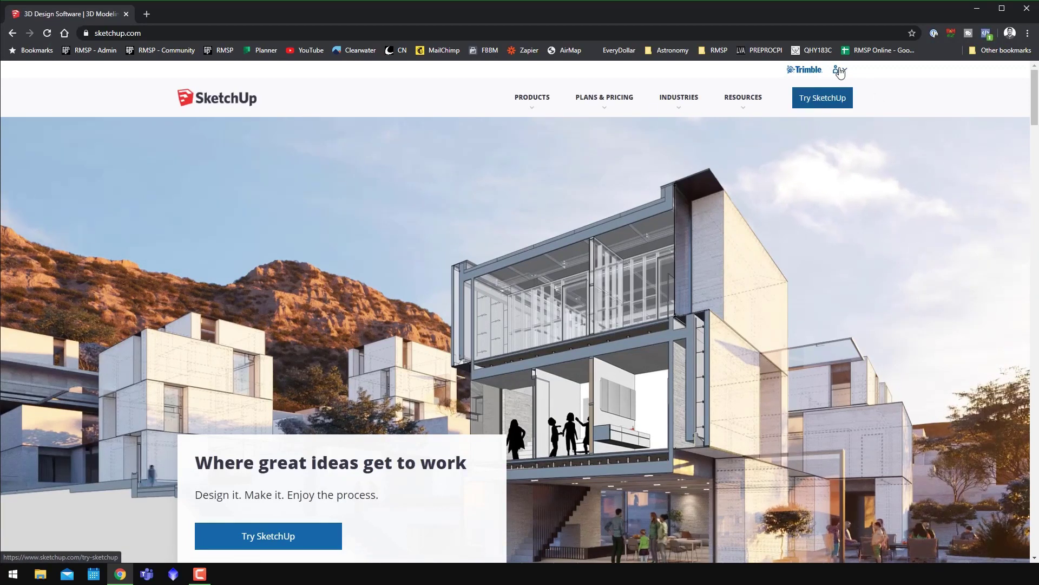
{"action": "left_click", "coordinate": [839, 71]}
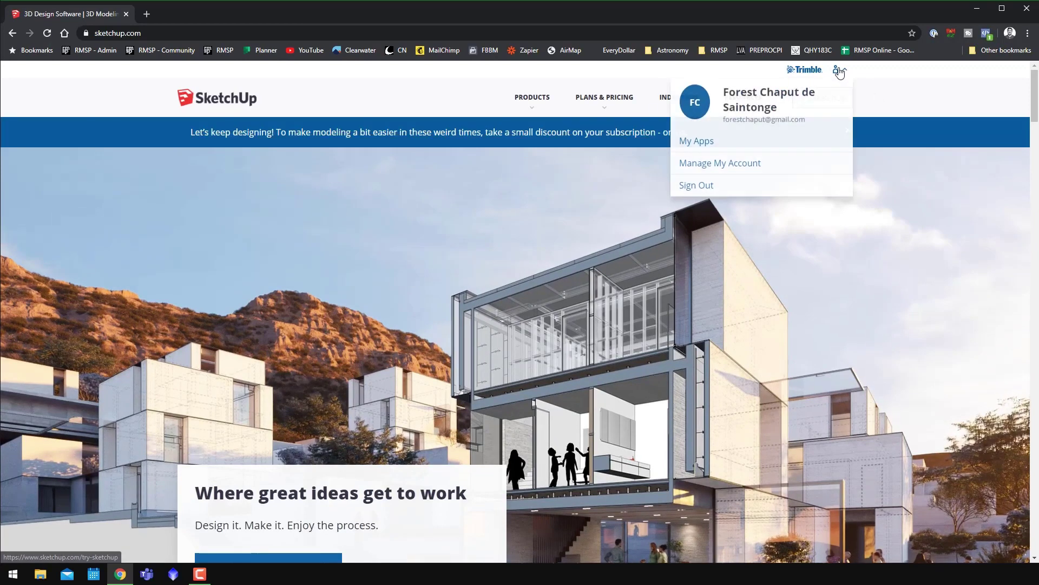
{"action": "left_click", "coordinate": [705, 147]}
{"action": "scroll", "coordinate": [352, 271], "scroll_direction": "down", "scroll_amount": 2}
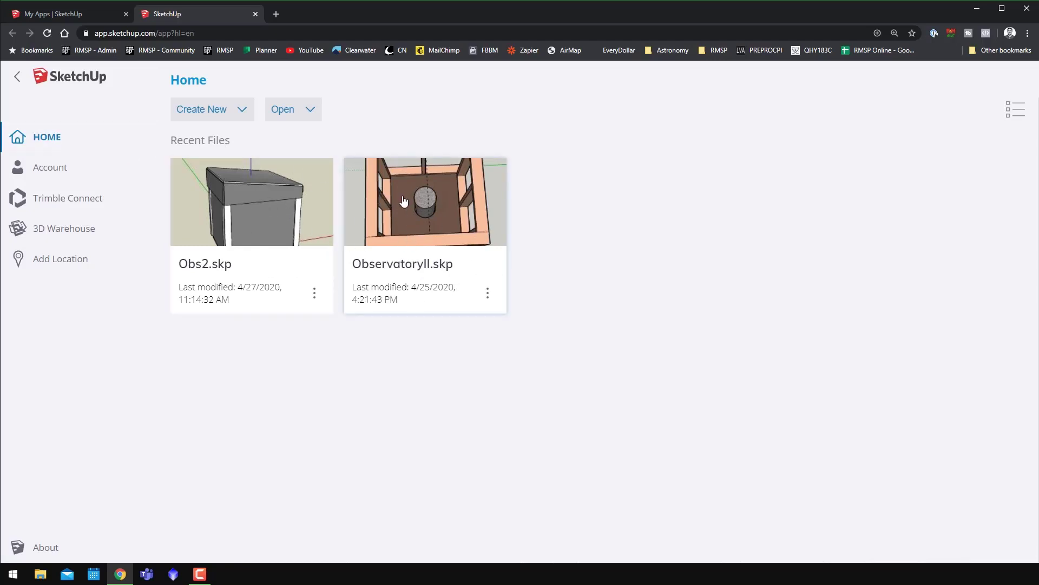
Open the recent file Obs2.skp.
{"action": "left_click", "coordinate": [206, 226]}
{"action": "left_click", "coordinate": [314, 292]}
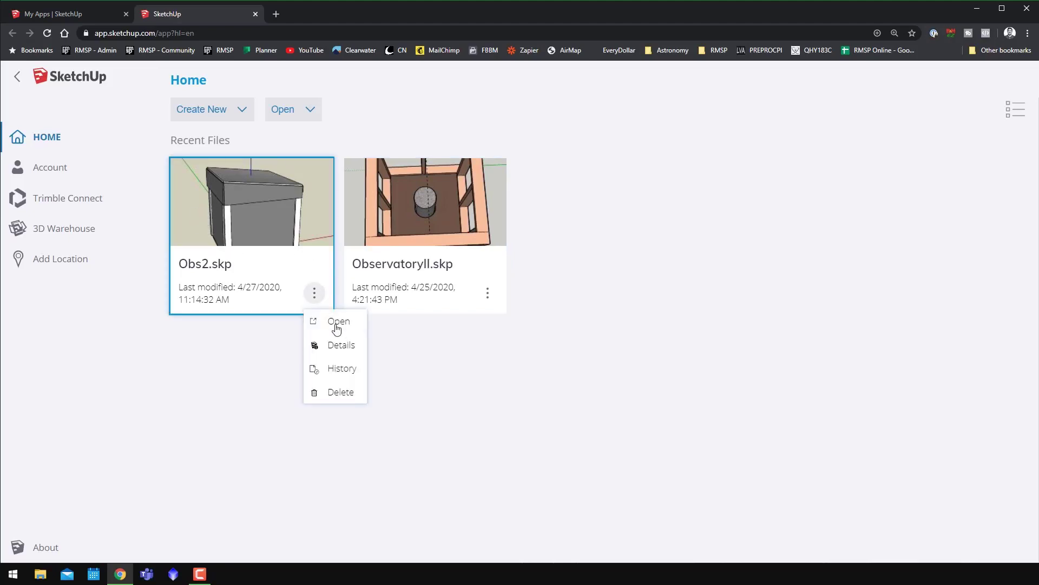
{"action": "left_click", "coordinate": [337, 326]}
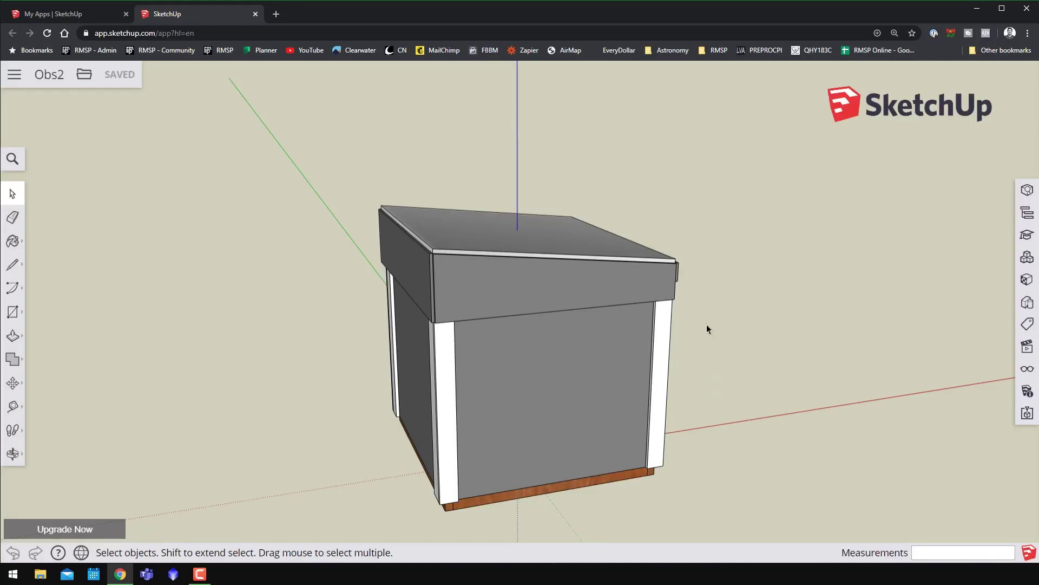
Open the roof group of the observatory for editing and paint its sloped roof panel with the Wood OSB material.
{"action": "middle_click_drag", "start_coordinate": [763, 392], "coordinate": [462, 399]}
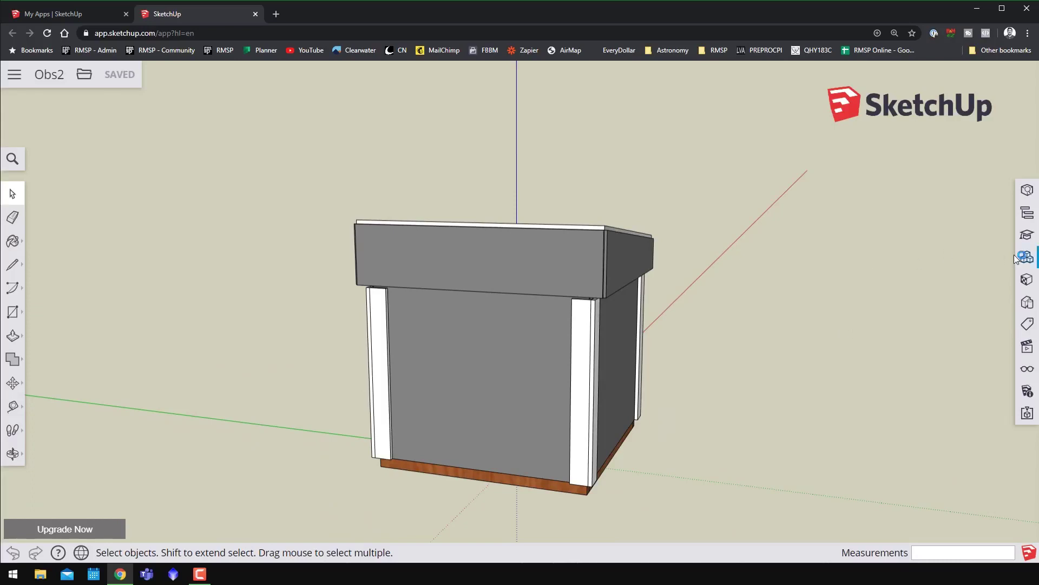
{"action": "middle_click_drag", "start_coordinate": [765, 348], "coordinate": [626, 307]}
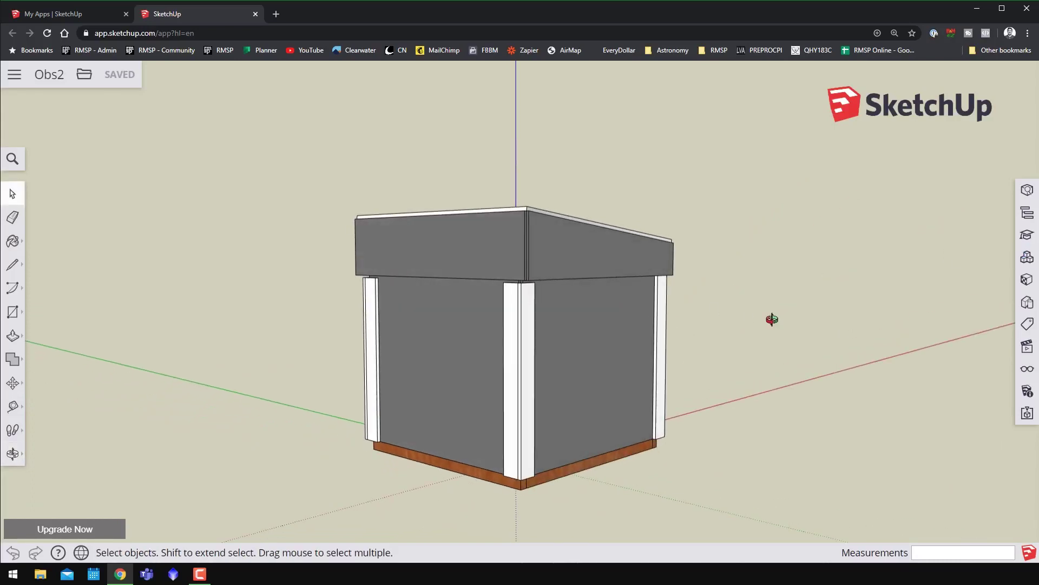
{"action": "middle_click_drag", "start_coordinate": [765, 318], "coordinate": [506, 251]}
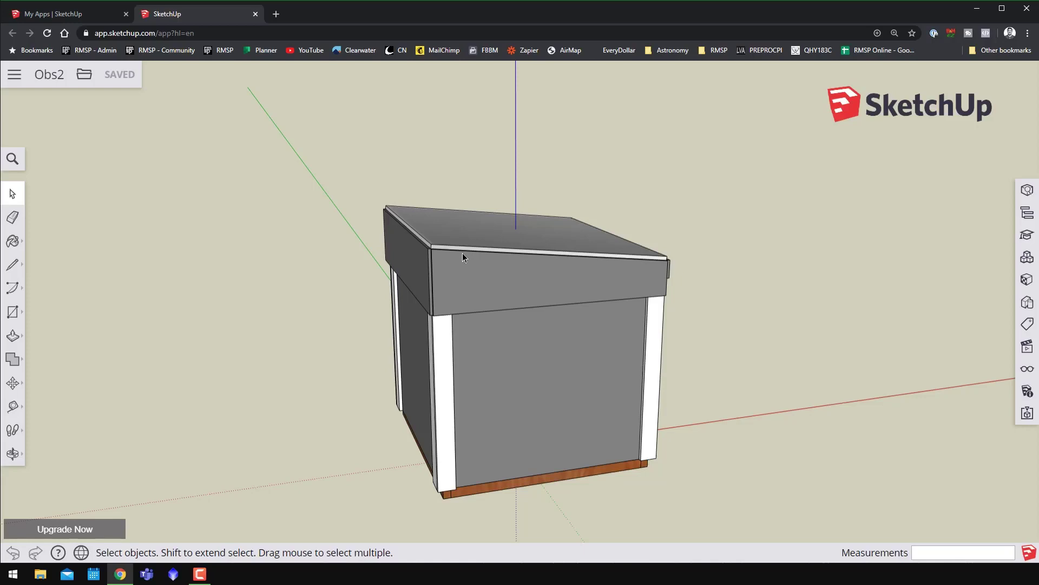
{"action": "scroll", "coordinate": [424, 259], "scroll_direction": "up", "scroll_amount": 5}
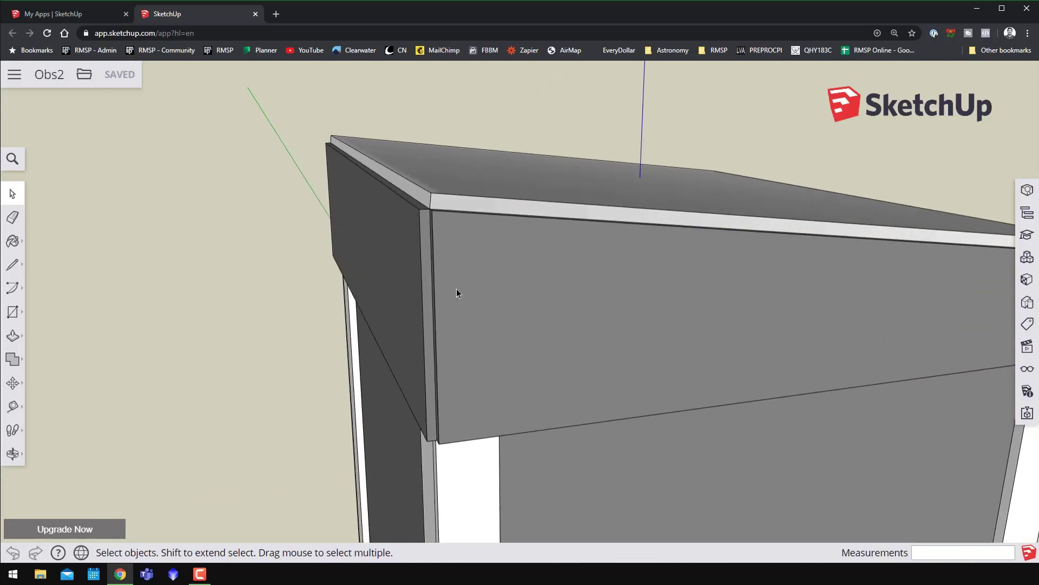
{"action": "middle_click_drag", "start_coordinate": [456, 288], "coordinate": [681, 252]}
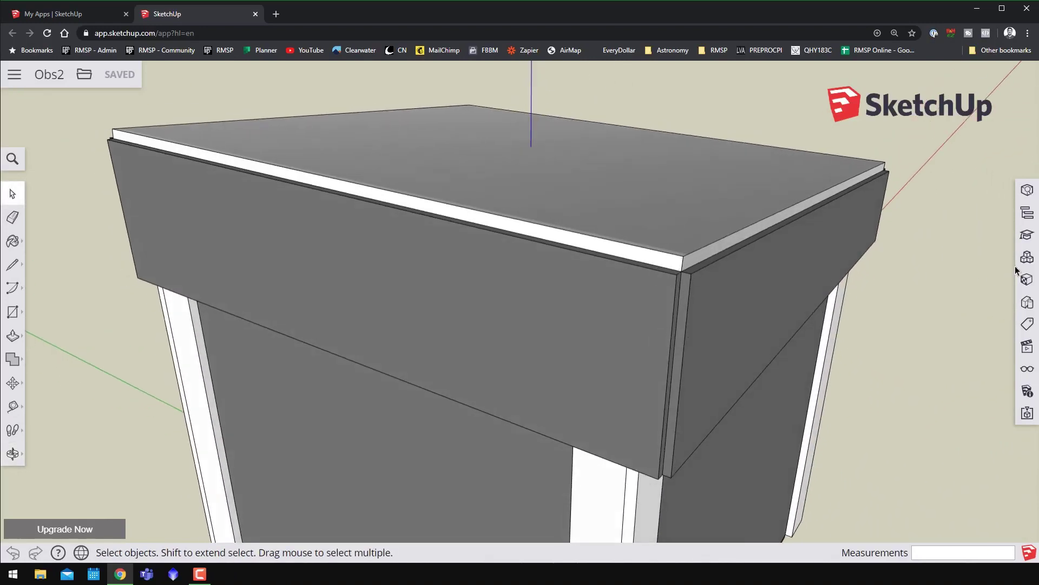
{"action": "left_click", "coordinate": [1027, 279]}
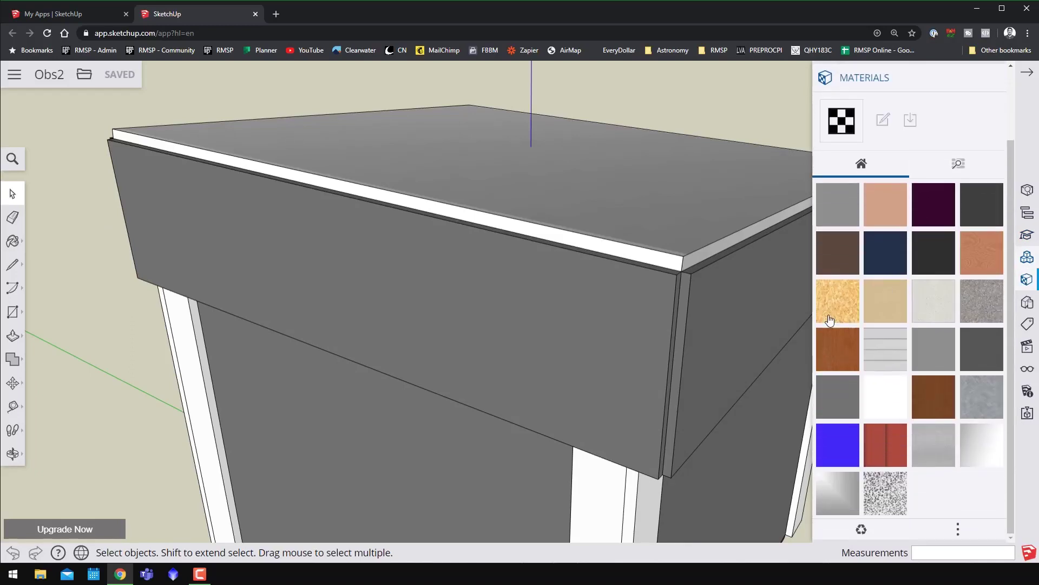
{"action": "left_click", "coordinate": [830, 319]}
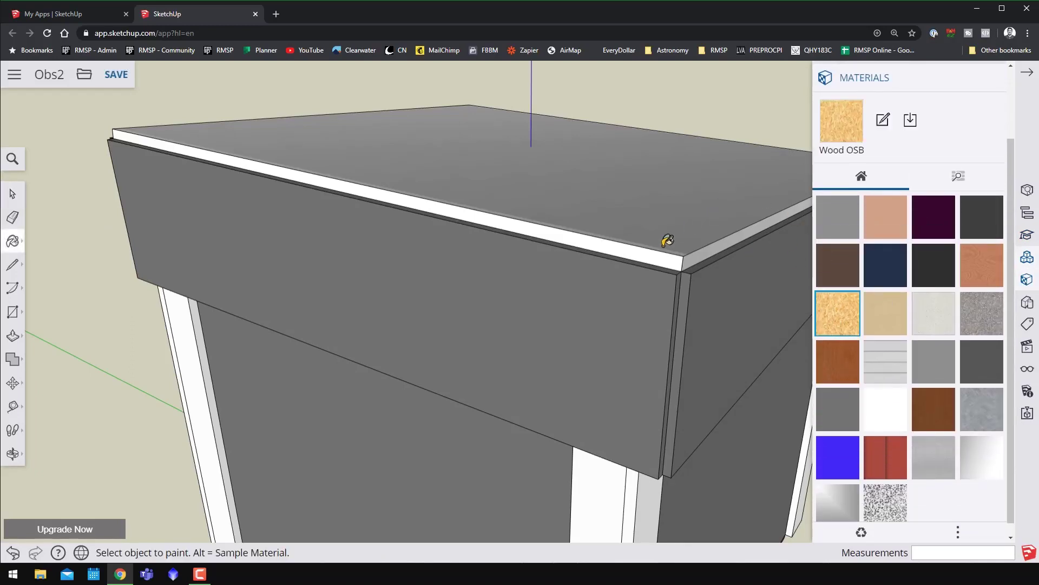
{"action": "left_click", "coordinate": [12, 193]}
{"action": "double_click", "coordinate": [450, 131]}
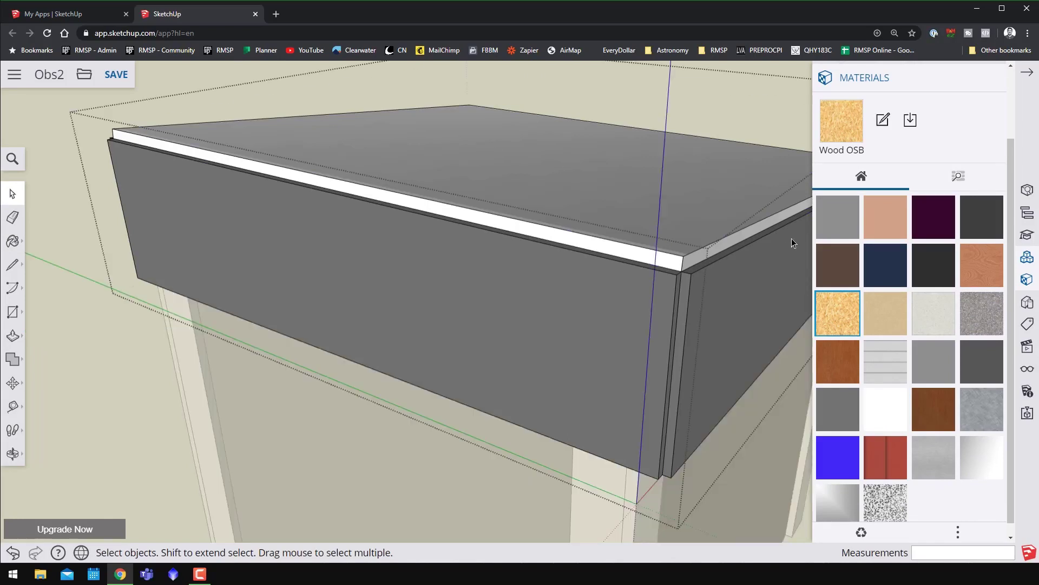
{"action": "left_click", "coordinate": [834, 314]}
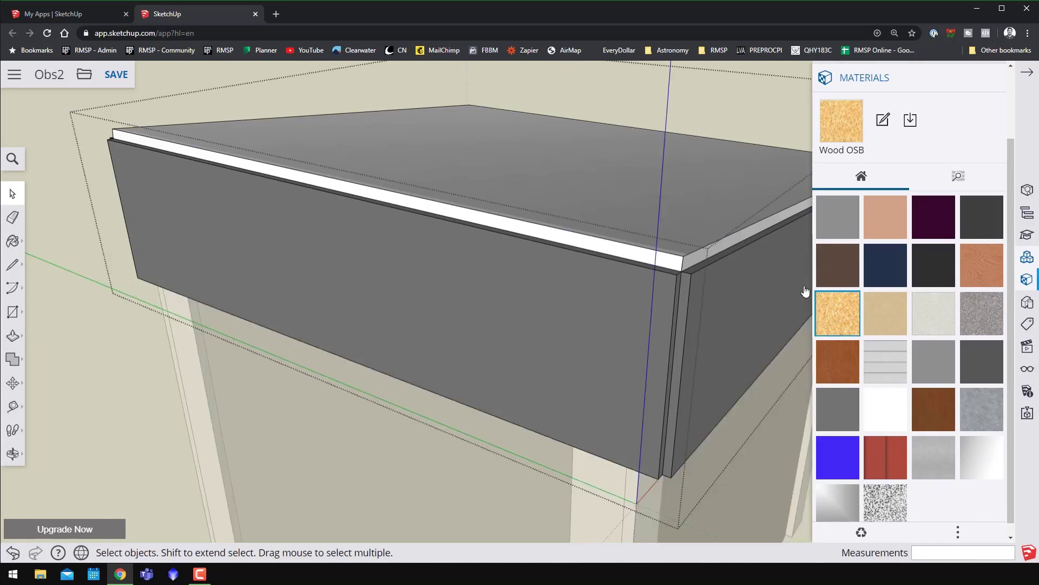
{"action": "left_click", "coordinate": [702, 189]}
{"action": "left_click", "coordinate": [1027, 73]}
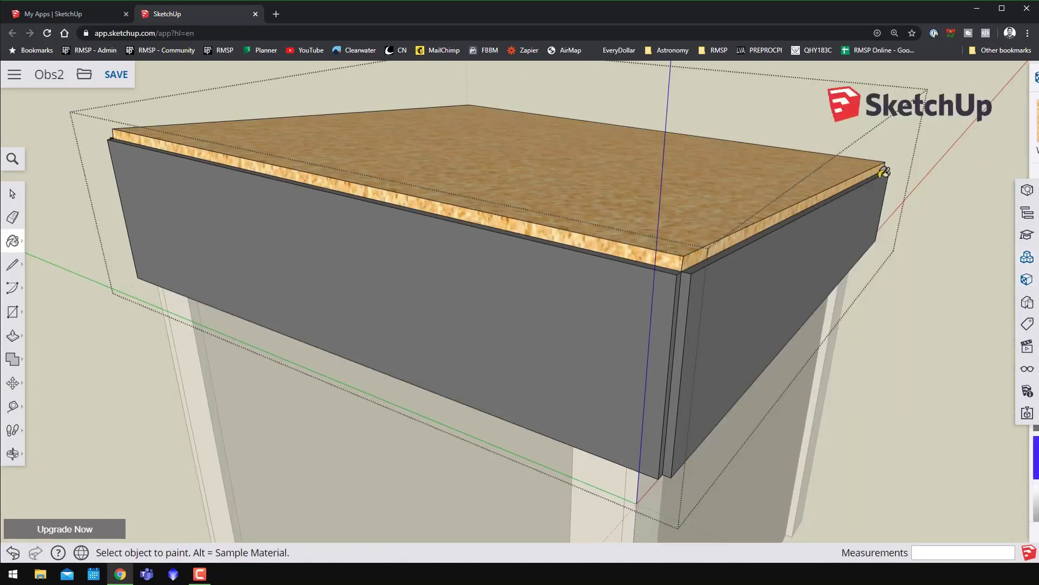
{"action": "middle_click_drag", "start_coordinate": [753, 178], "coordinate": [487, 177]}
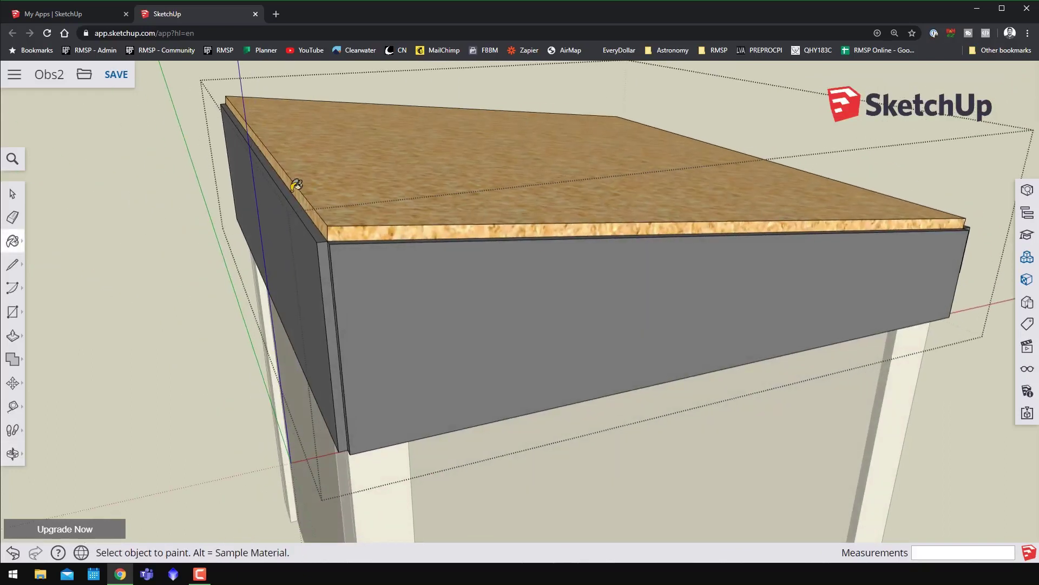
{"action": "left_click", "coordinate": [12, 195]}
Reopen the roof group and paint the sloped roof panel with the Mirror 01 material.
{"action": "middle_click_drag", "start_coordinate": [105, 239], "coordinate": [329, 302]}
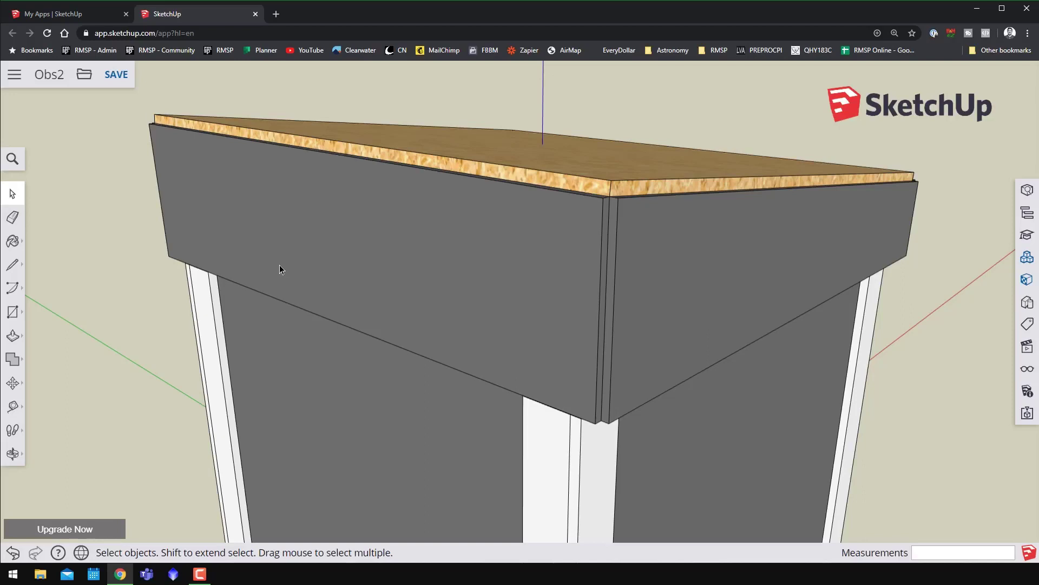
{"action": "middle_click_drag", "start_coordinate": [645, 253], "coordinate": [546, 204]}
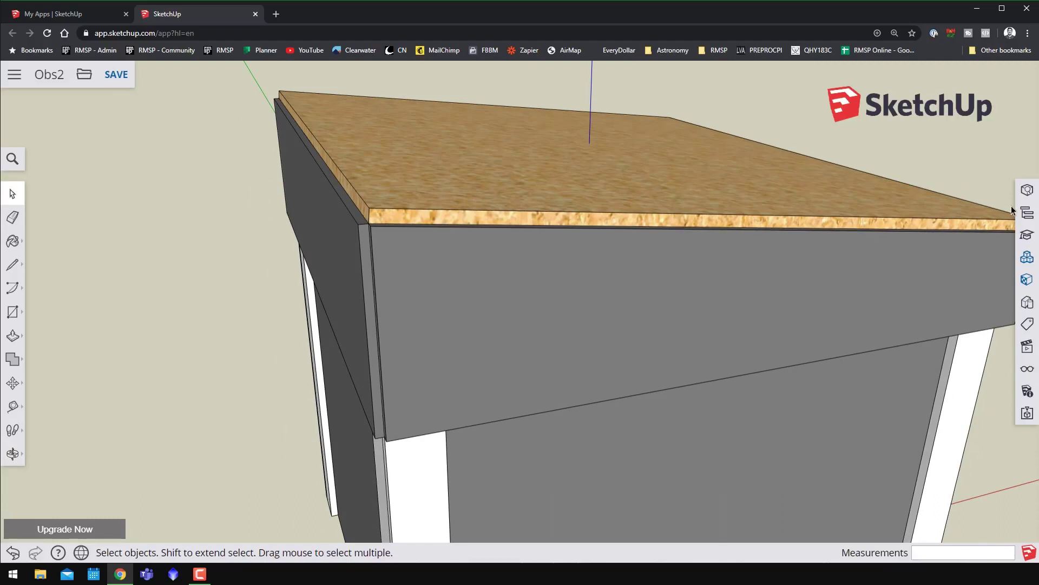
{"action": "left_click", "coordinate": [1027, 279]}
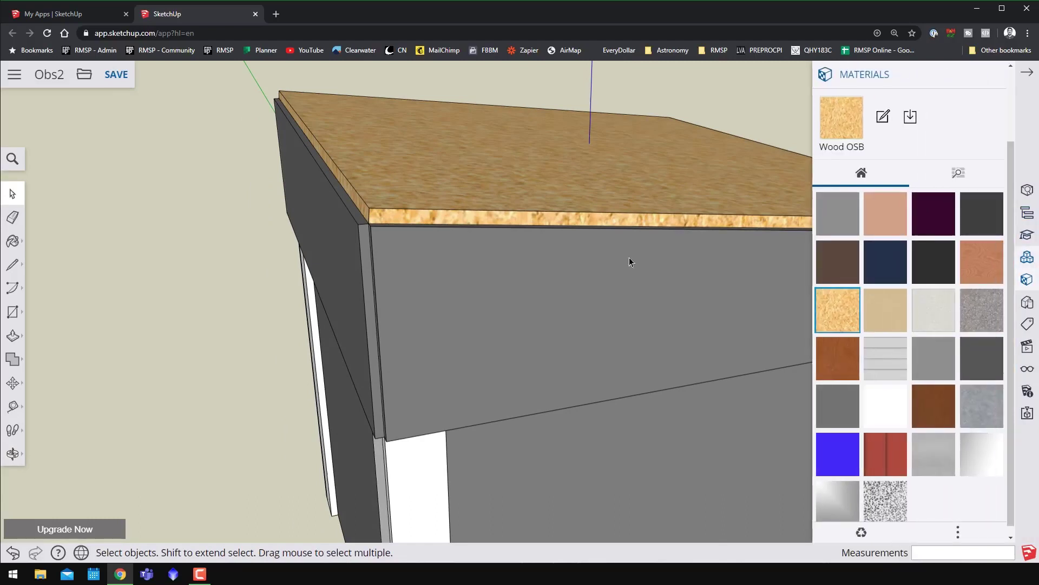
{"action": "double_click", "coordinate": [456, 287]}
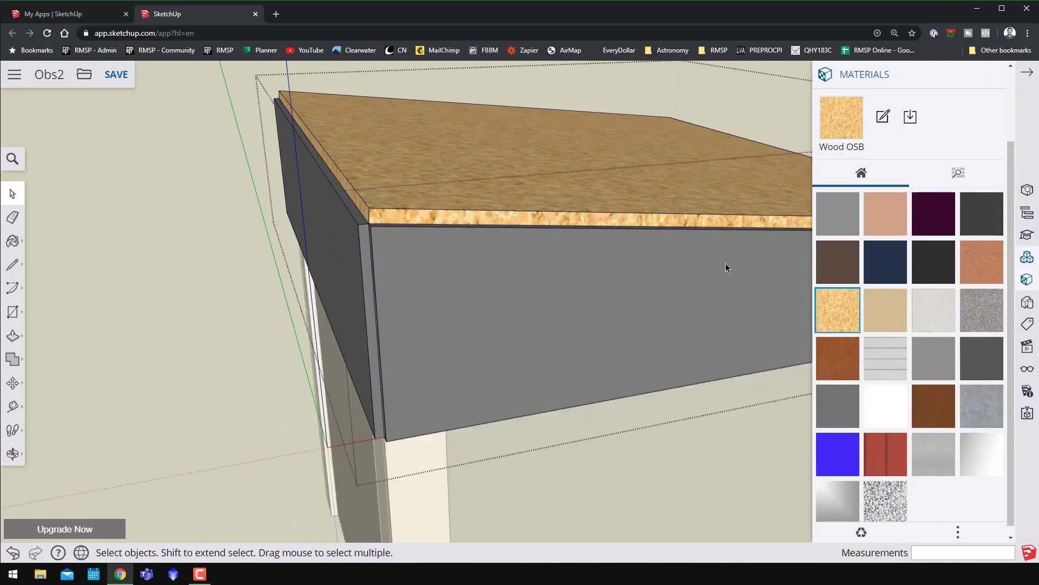
{"action": "left_click", "coordinate": [830, 483]}
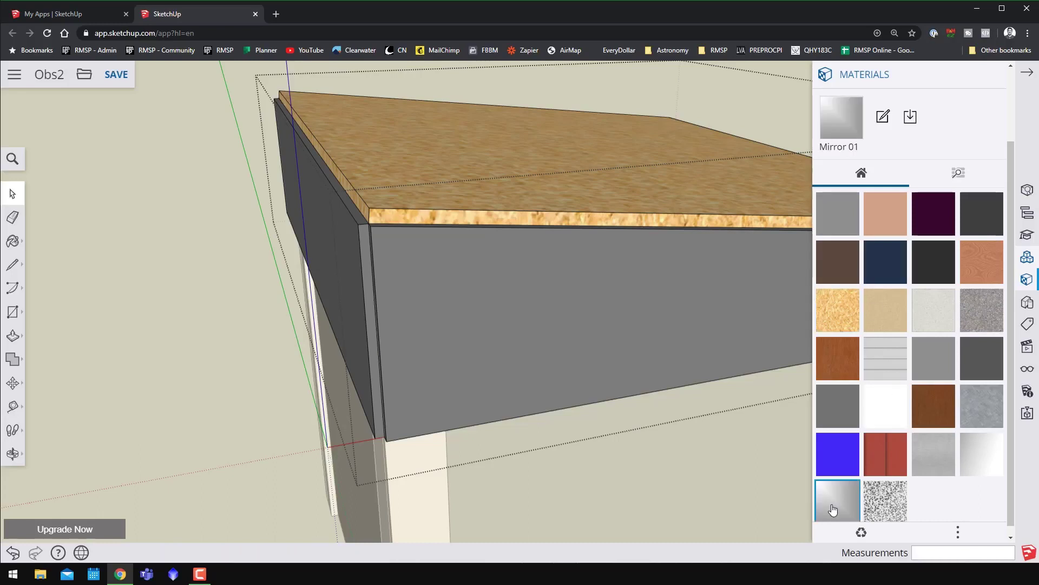
{"action": "left_click", "coordinate": [558, 203]}
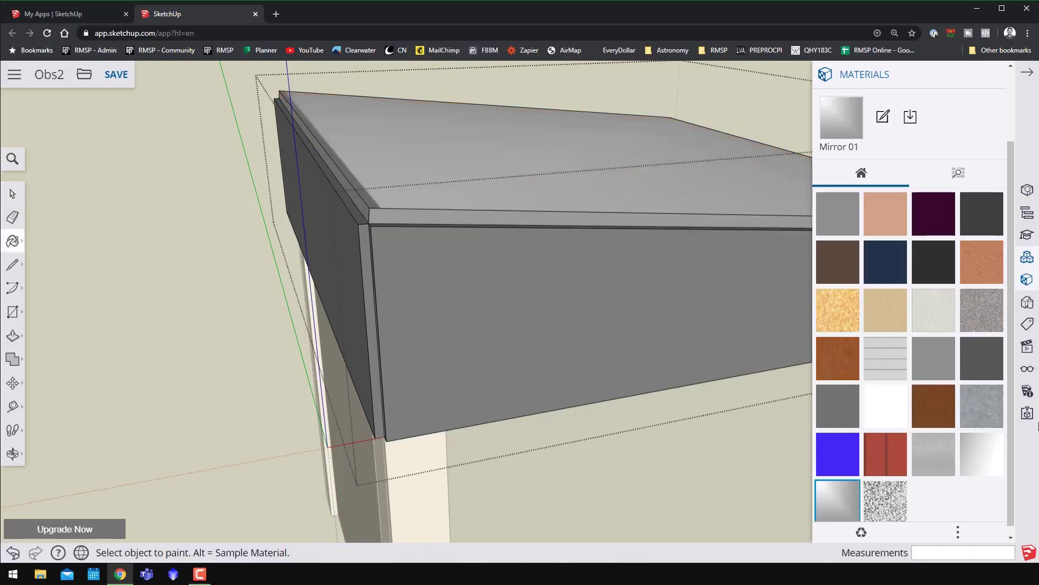
{"action": "left_click", "coordinate": [1027, 73]}
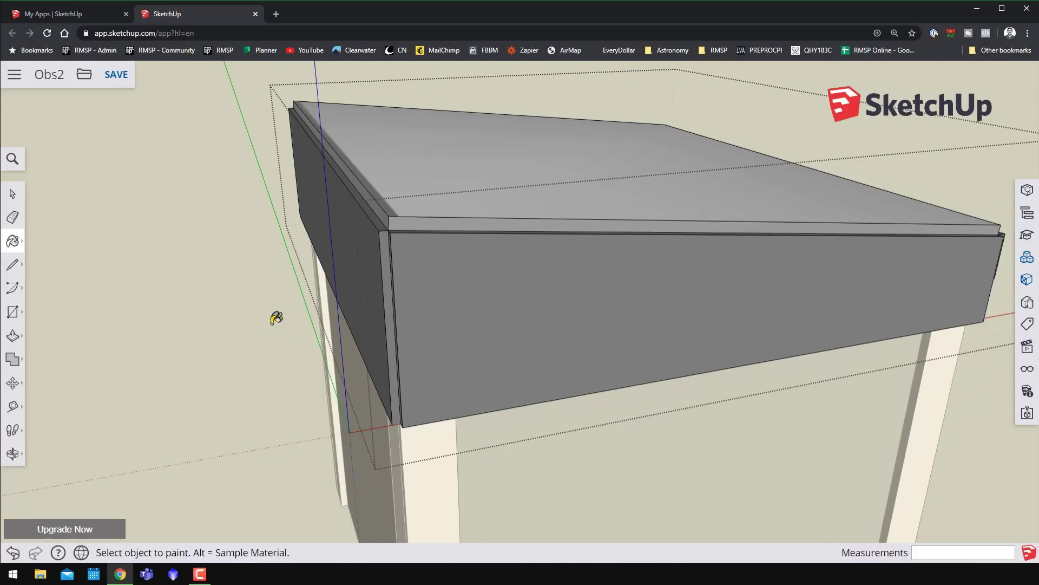
{"action": "left_click", "coordinate": [12, 194]}
Examine the whole observatory from around and below, including the floor joists, central concrete pier, walls and corner trim.
{"action": "middle_click_drag", "start_coordinate": [271, 298], "coordinate": [680, 302]}
{"action": "scroll", "coordinate": [678, 306], "scroll_direction": "down", "scroll_amount": 2}
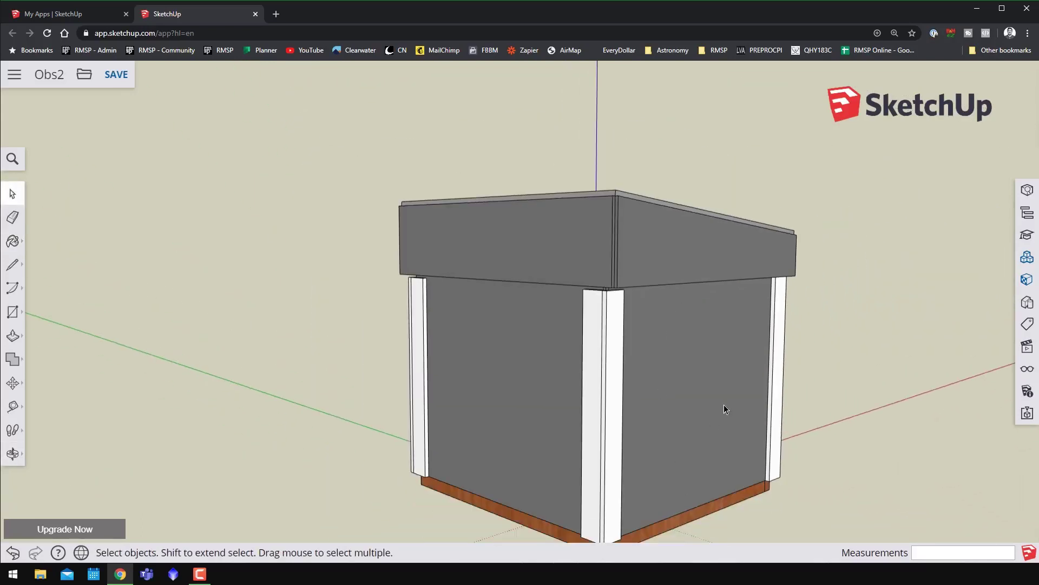
{"action": "middle_click_drag", "start_coordinate": [724, 405], "coordinate": [567, 450]}
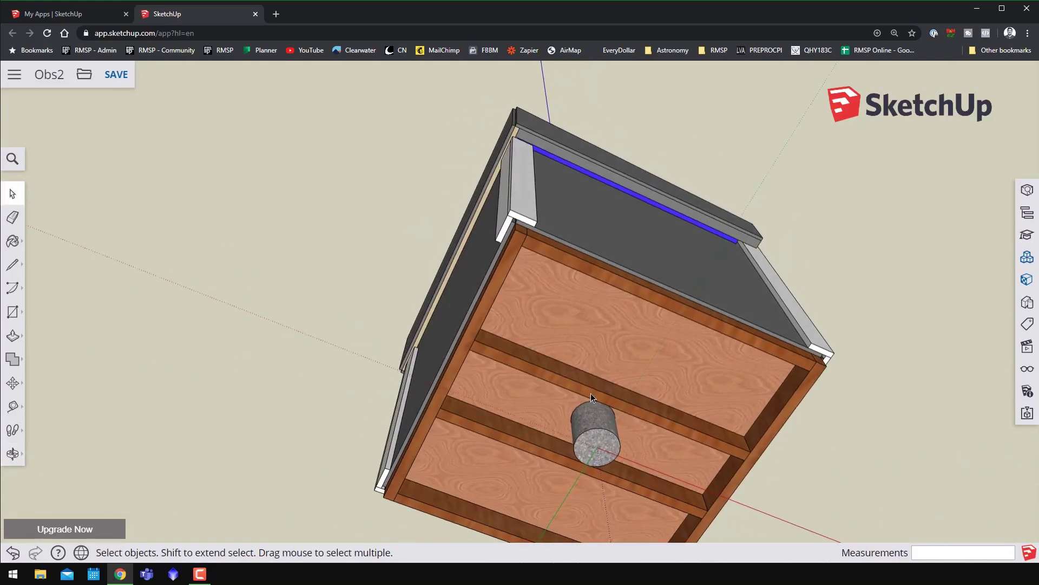
{"action": "middle_click_drag", "start_coordinate": [642, 289], "coordinate": [601, 488]}
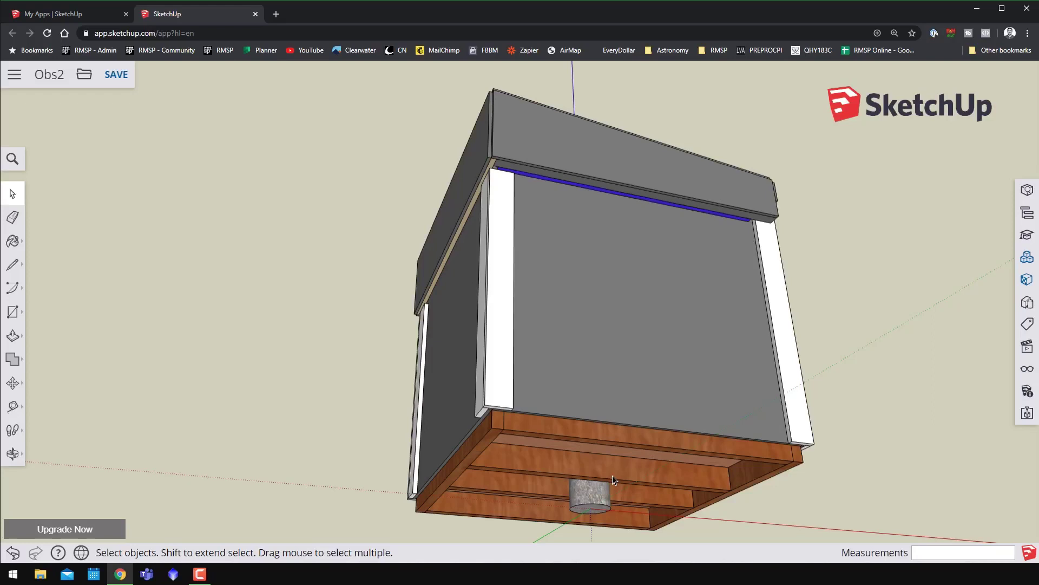
{"action": "middle_click_drag", "start_coordinate": [636, 467], "coordinate": [678, 576]}
{"action": "middle_click_drag", "start_coordinate": [574, 516], "coordinate": [658, 362]}
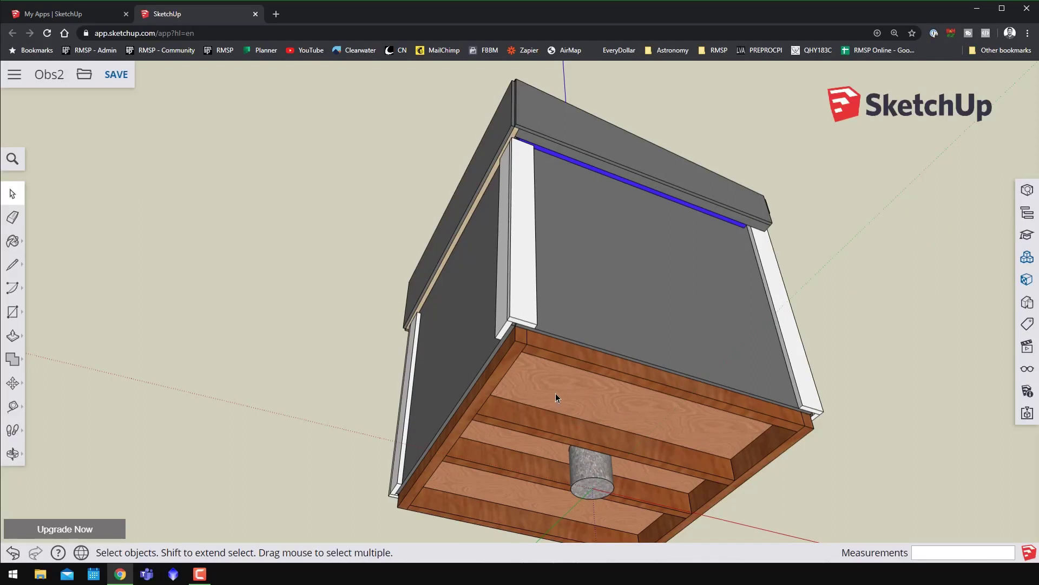
{"action": "middle_click_drag", "start_coordinate": [572, 477], "coordinate": [483, 234]}
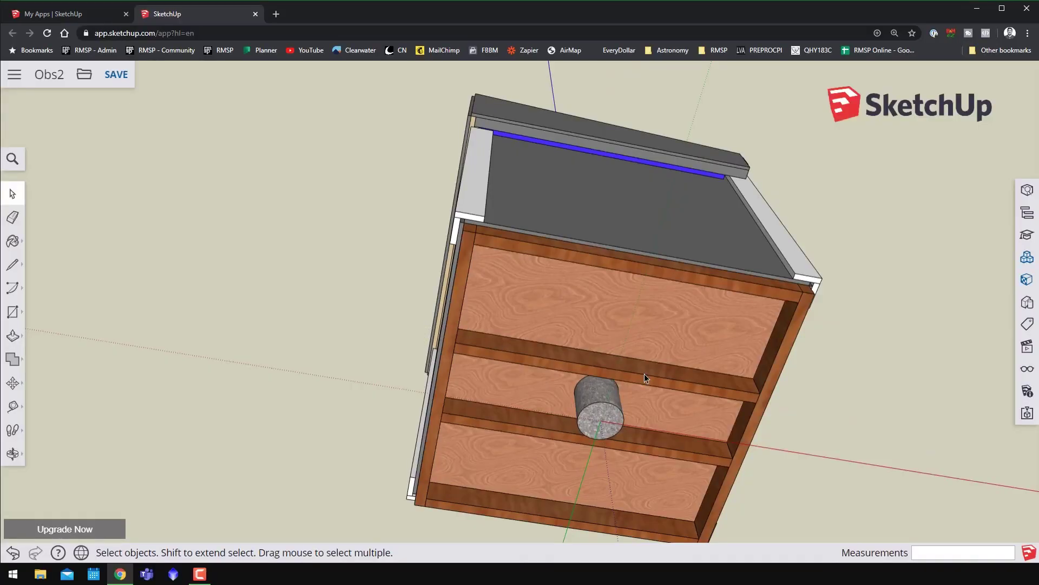
{"action": "middle_click_drag", "start_coordinate": [528, 247], "coordinate": [599, 226]}
{"action": "middle_click_drag", "start_coordinate": [539, 301], "coordinate": [464, 310]}
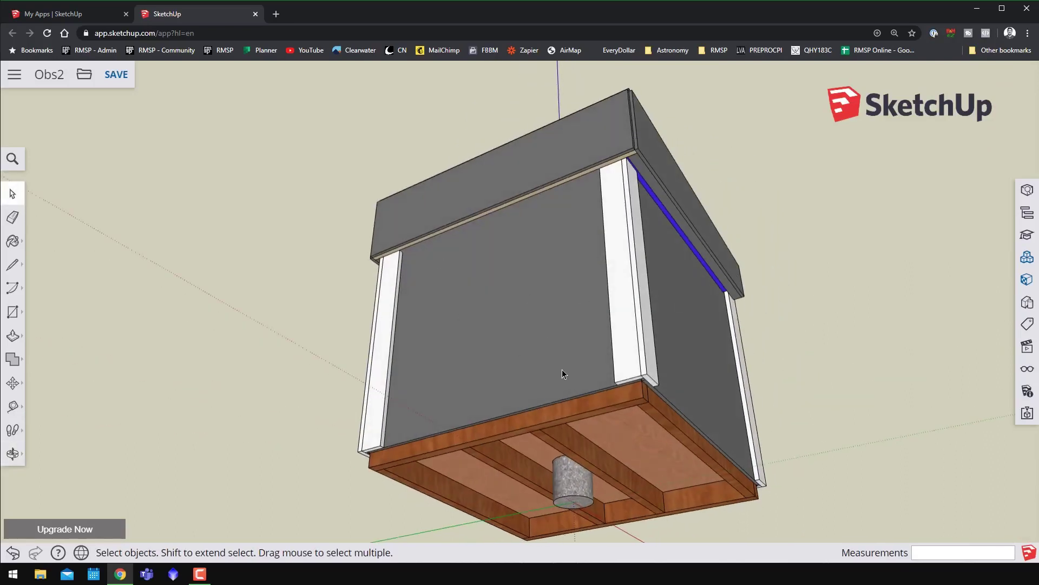
{"action": "middle_click_drag", "start_coordinate": [561, 373], "coordinate": [589, 303]}
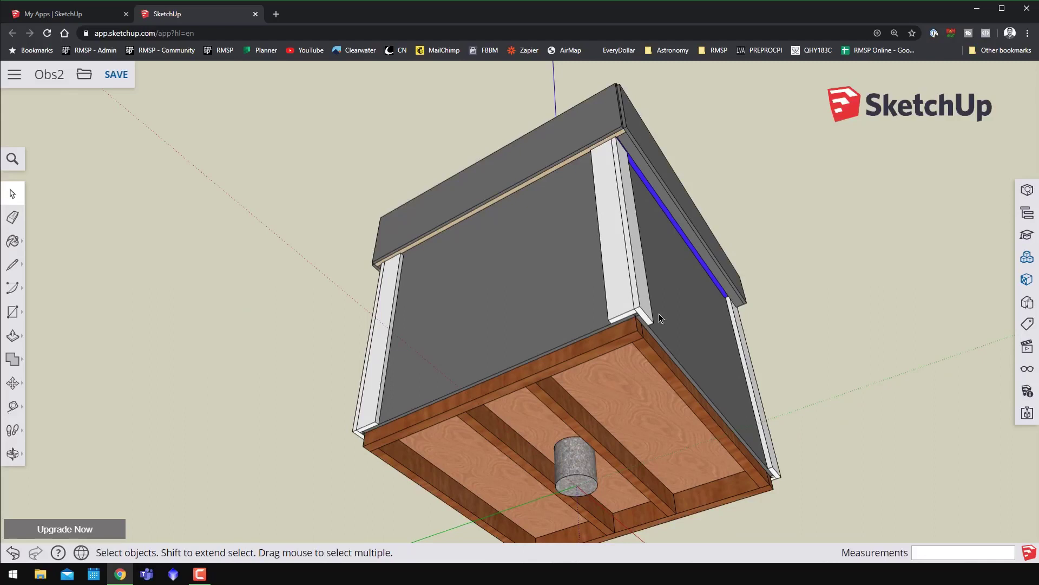
{"action": "middle_click_drag", "start_coordinate": [680, 380], "coordinate": [587, 184]}
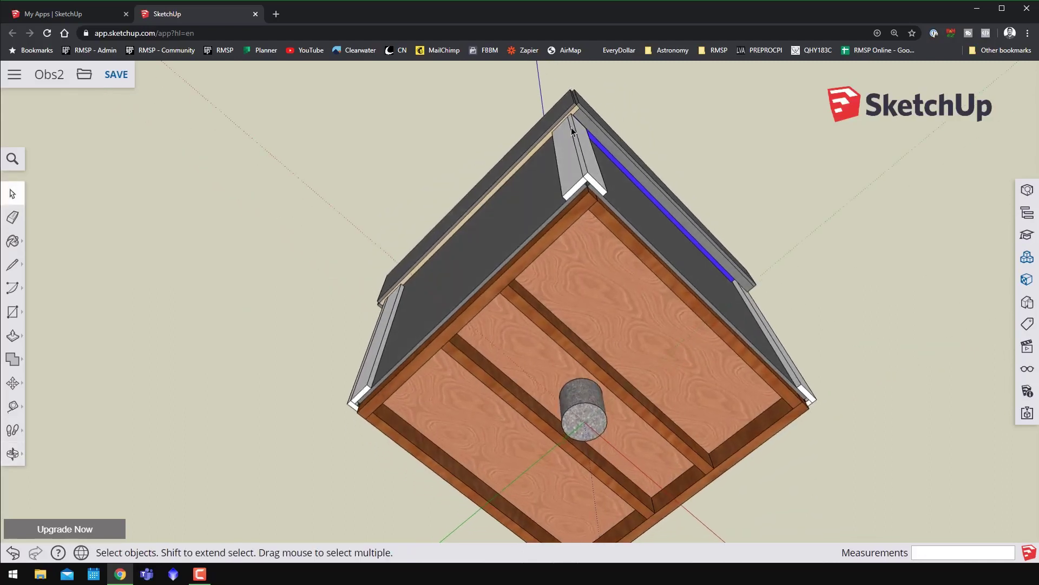
{"action": "middle_click_drag", "start_coordinate": [596, 146], "coordinate": [659, 420]}
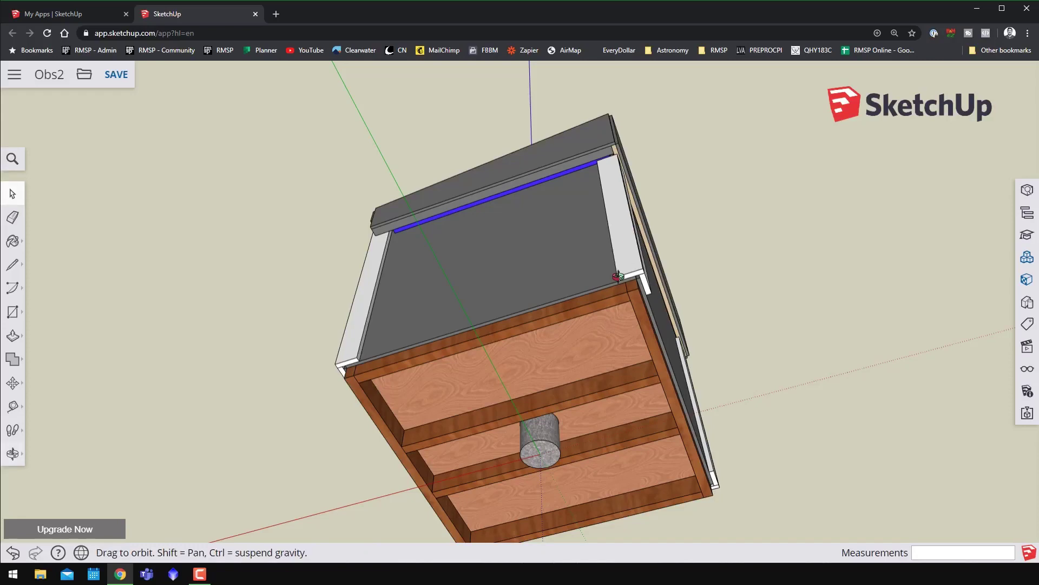
{"action": "middle_click_drag", "start_coordinate": [617, 276], "coordinate": [732, 207]}
{"action": "middle_click_drag", "start_coordinate": [558, 249], "coordinate": [518, 378]}
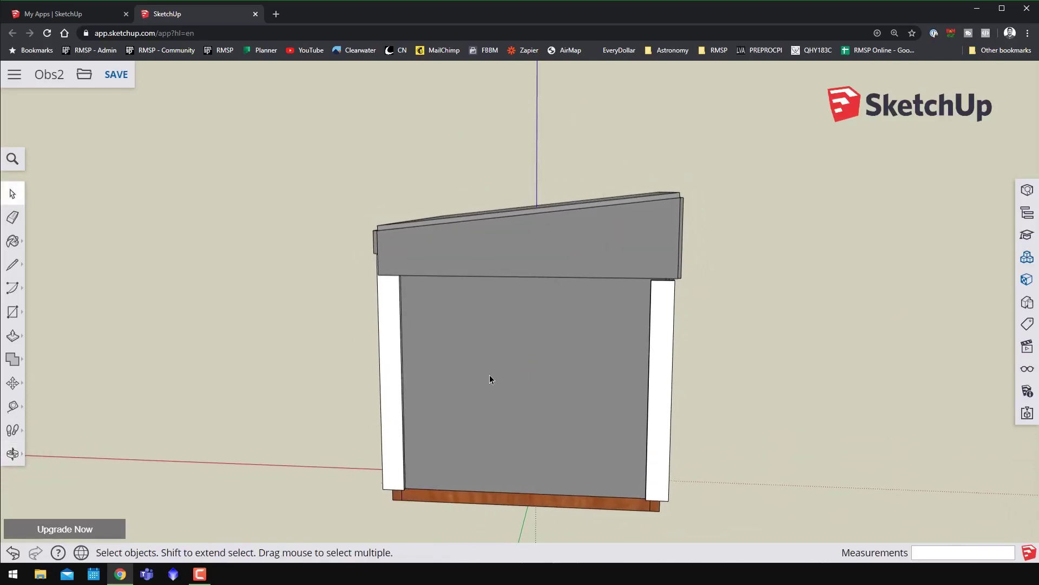
Move the observatory's roof group 40" along the red axis so it slides off the walls.
{"action": "middle_click_drag", "start_coordinate": [488, 297], "coordinate": [522, 284]}
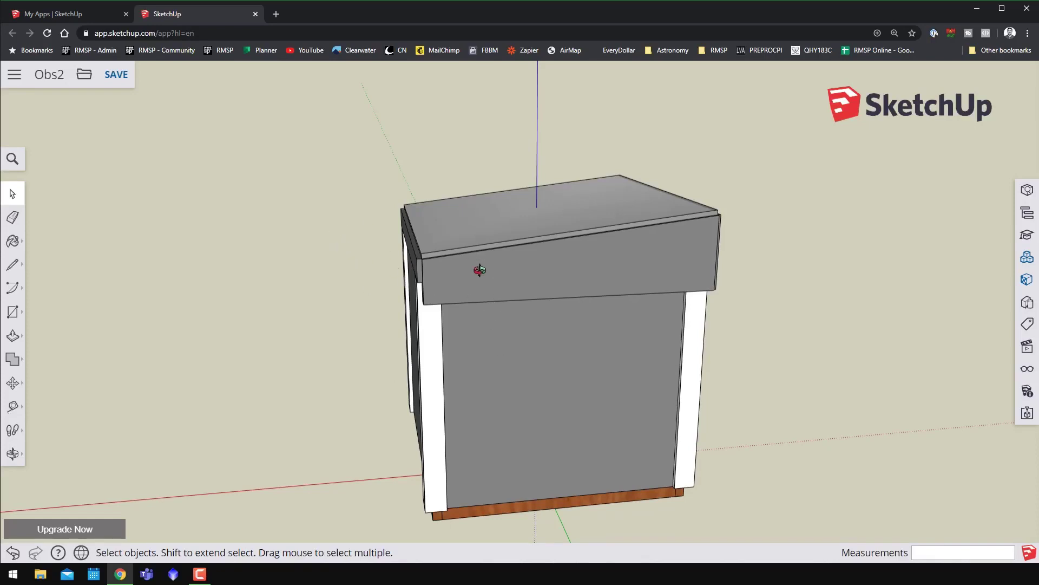
{"action": "middle_click_drag", "start_coordinate": [480, 269], "coordinate": [541, 320]}
{"action": "left_click", "coordinate": [591, 326]}
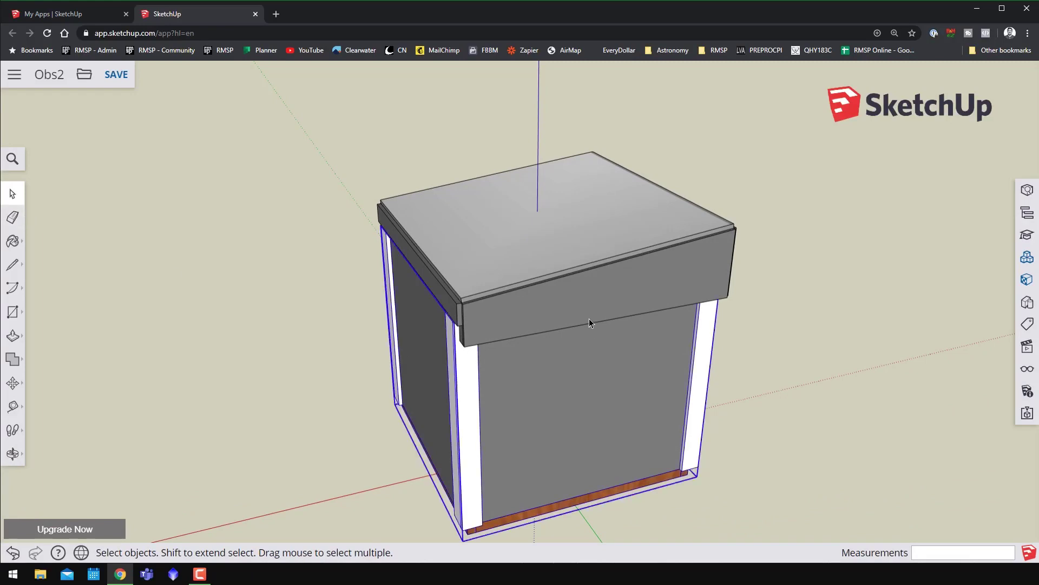
{"action": "left_click", "coordinate": [587, 301]}
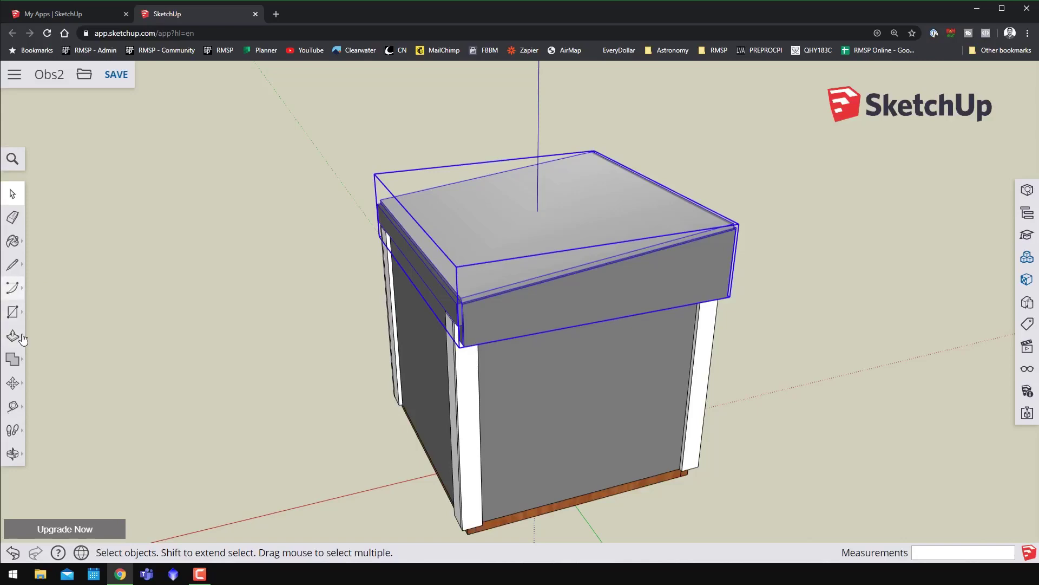
{"action": "left_click", "coordinate": [13, 384]}
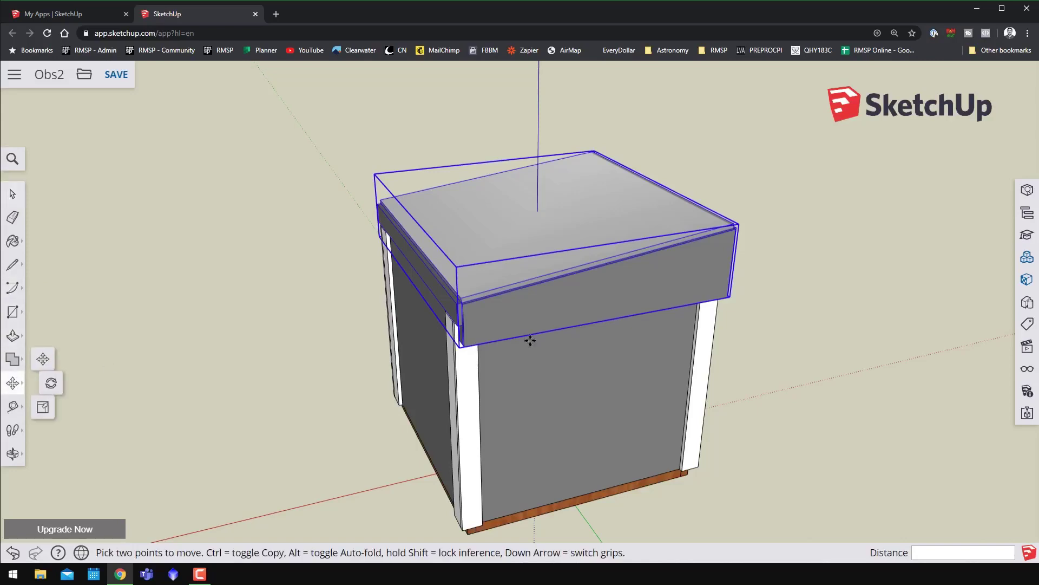
{"action": "left_click", "coordinate": [482, 342]}
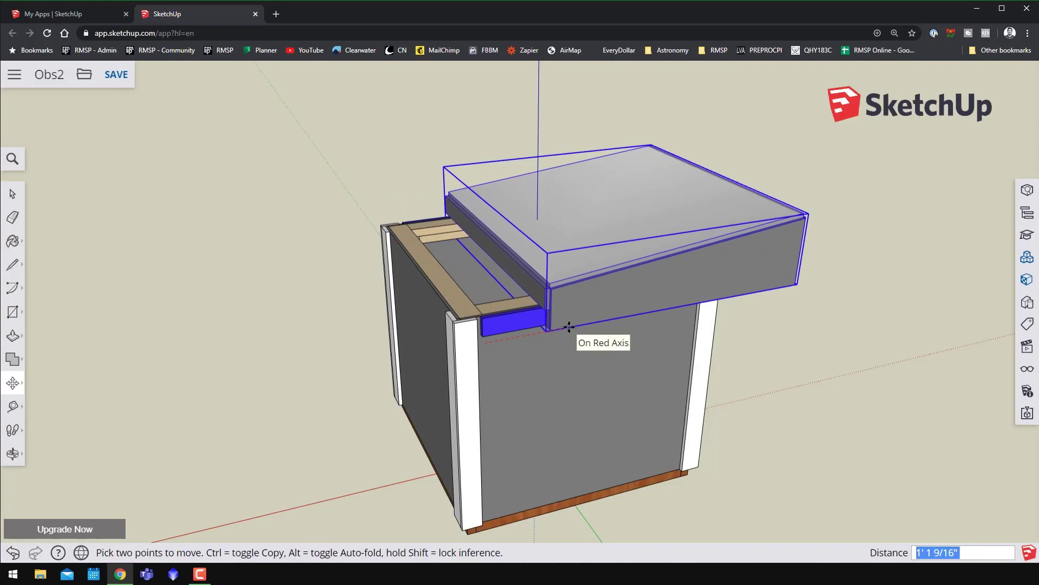
{"action": "type", "text": "40"}
{"action": "key", "text": "Return"}
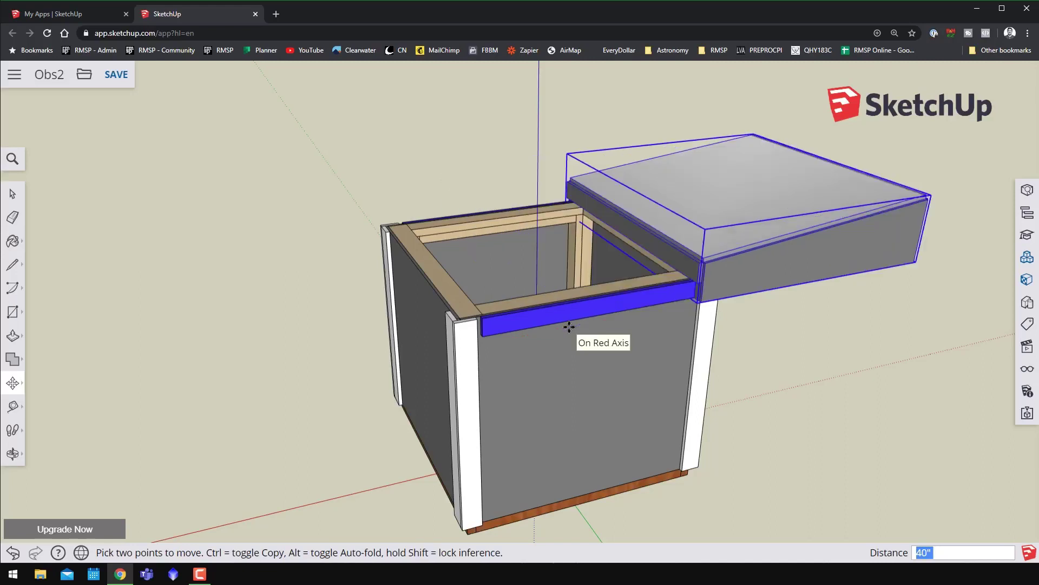
{"action": "left_click", "coordinate": [12, 194]}
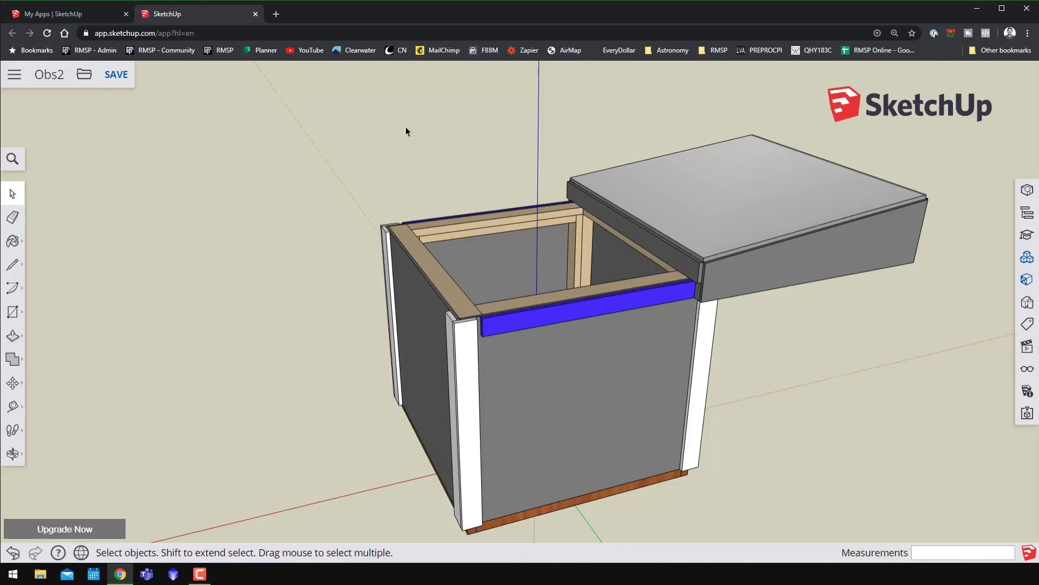
Examine the opened observatory from around, below and above, including the roof's underside framing, the interior floor and the central pier.
{"action": "scroll", "coordinate": [700, 332], "scroll_direction": "up", "scroll_amount": 3}
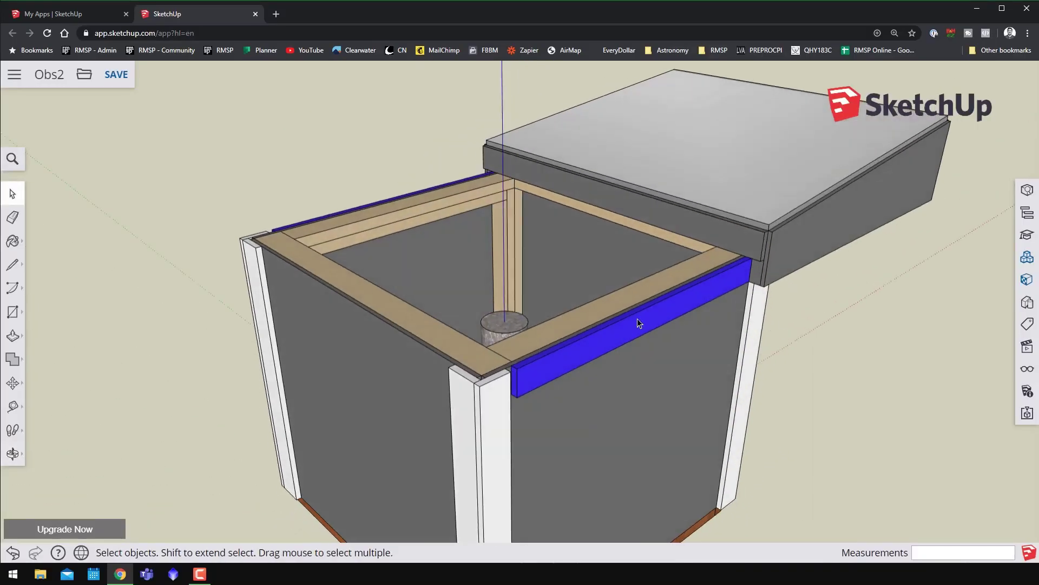
{"action": "middle_click_drag", "start_coordinate": [638, 323], "coordinate": [435, 244]}
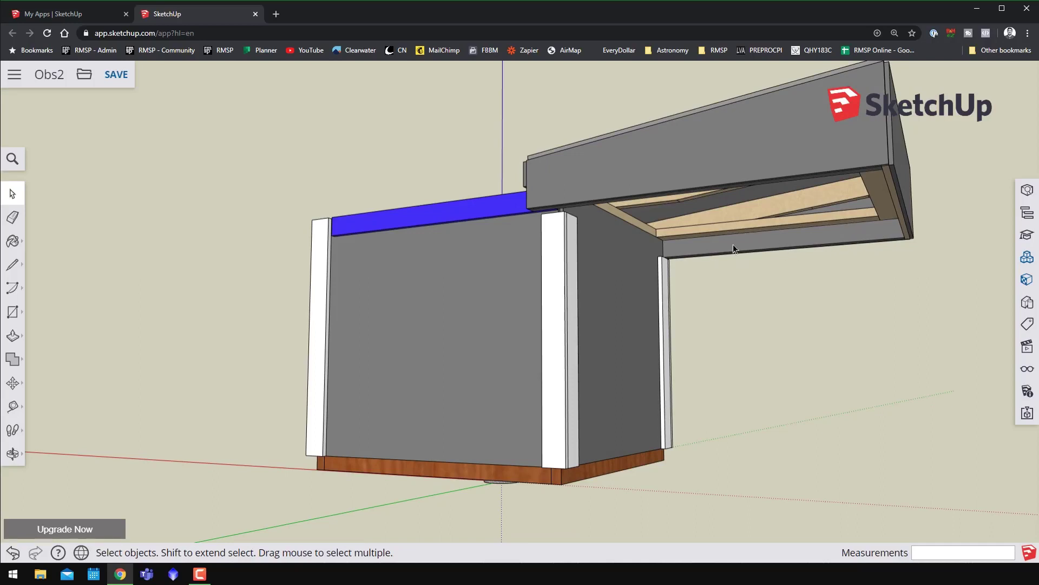
{"action": "middle_click_drag", "start_coordinate": [750, 317], "coordinate": [859, 229]}
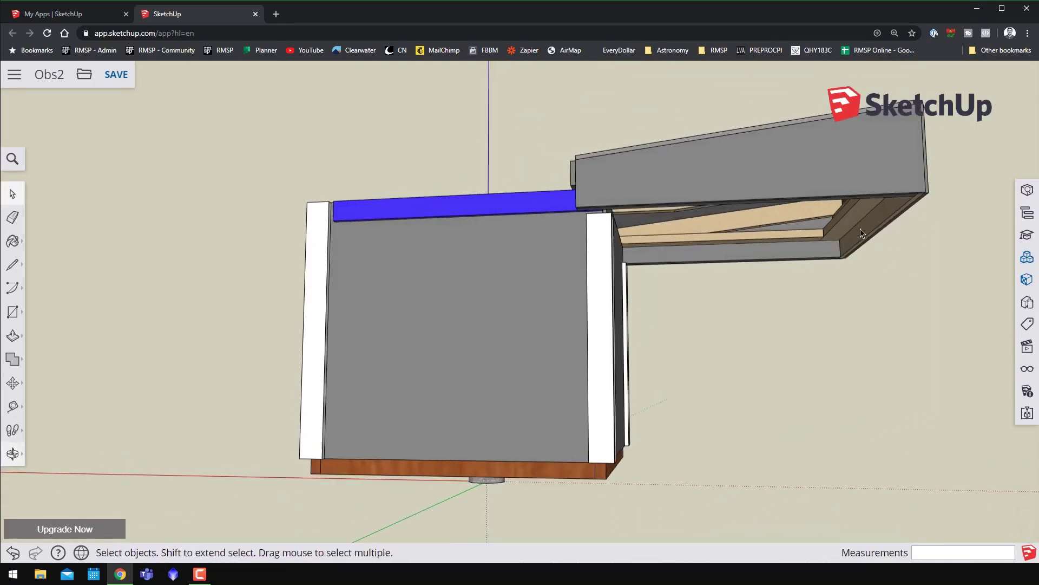
{"action": "middle_click_drag", "start_coordinate": [793, 271], "coordinate": [570, 230]}
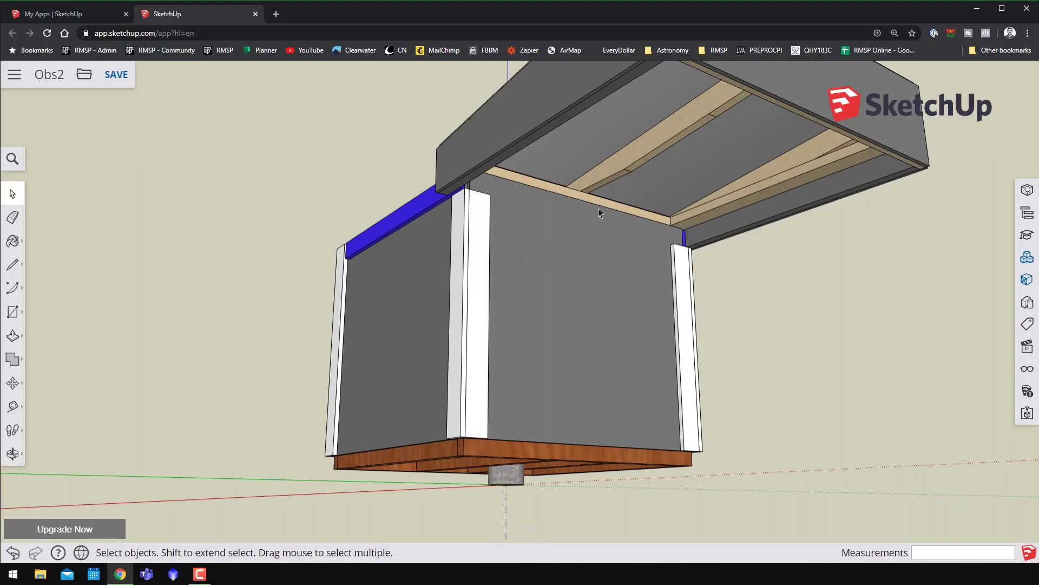
{"action": "middle_click_drag", "start_coordinate": [619, 250], "coordinate": [452, 386]}
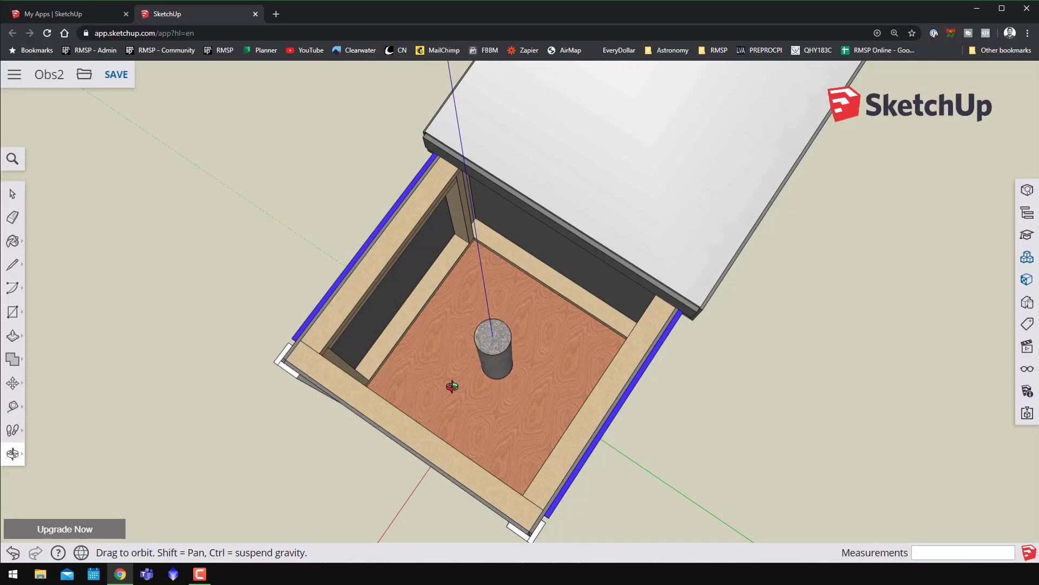
{"action": "middle_click_drag", "start_coordinate": [452, 386], "coordinate": [451, 384]}
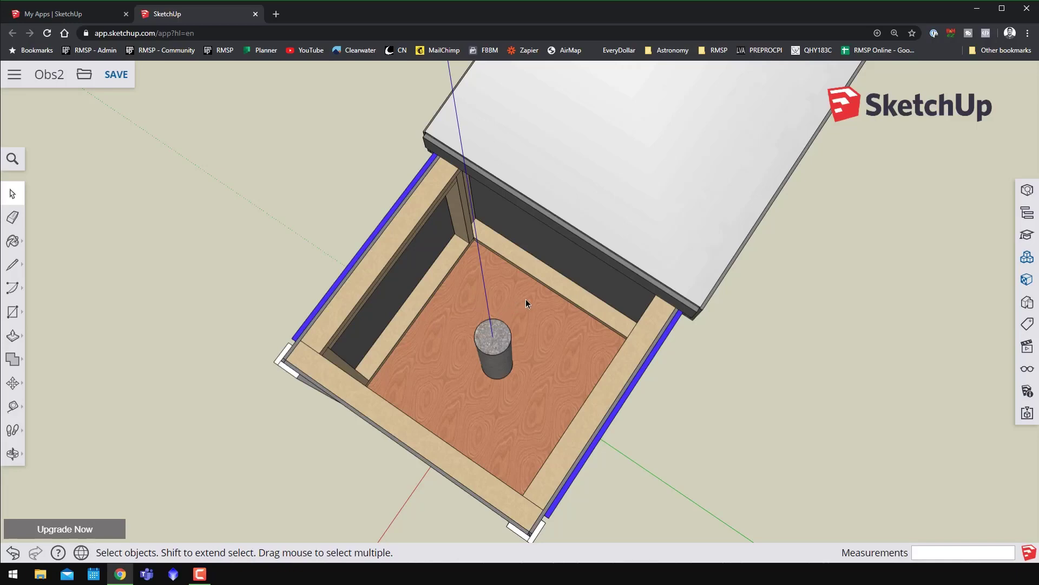
{"action": "middle_click_drag", "start_coordinate": [561, 321], "coordinate": [490, 211]}
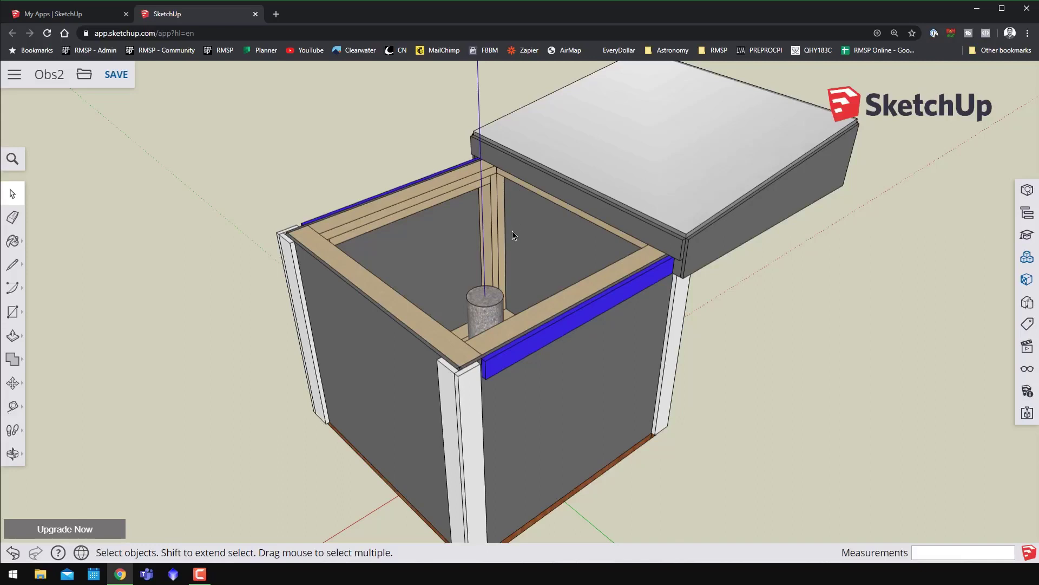
{"action": "middle_click_drag", "start_coordinate": [315, 257], "coordinate": [363, 216]}
{"action": "left_click", "coordinate": [377, 197]}
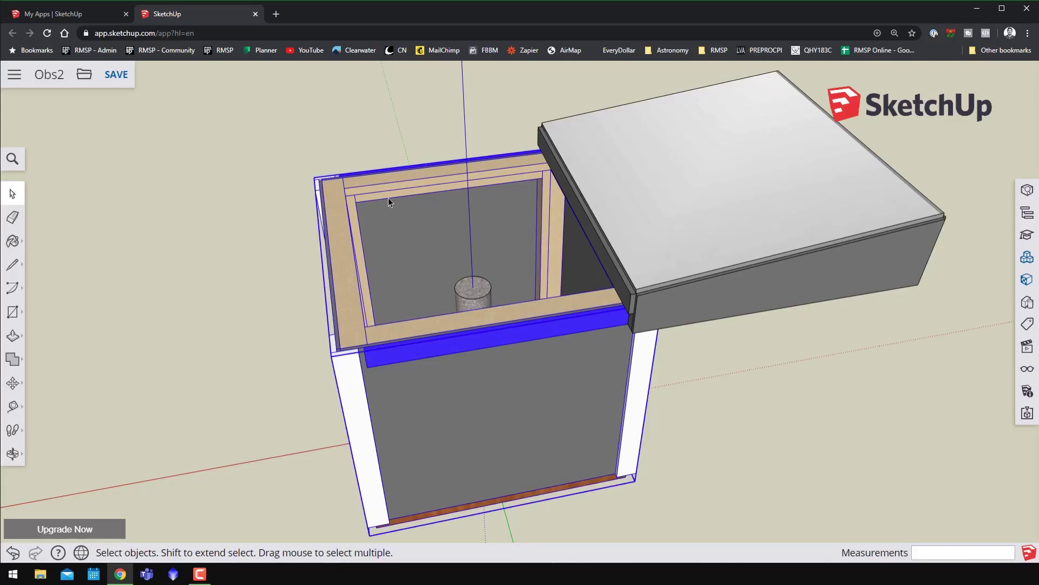
{"action": "middle_click_drag", "start_coordinate": [287, 314], "coordinate": [709, 333]}
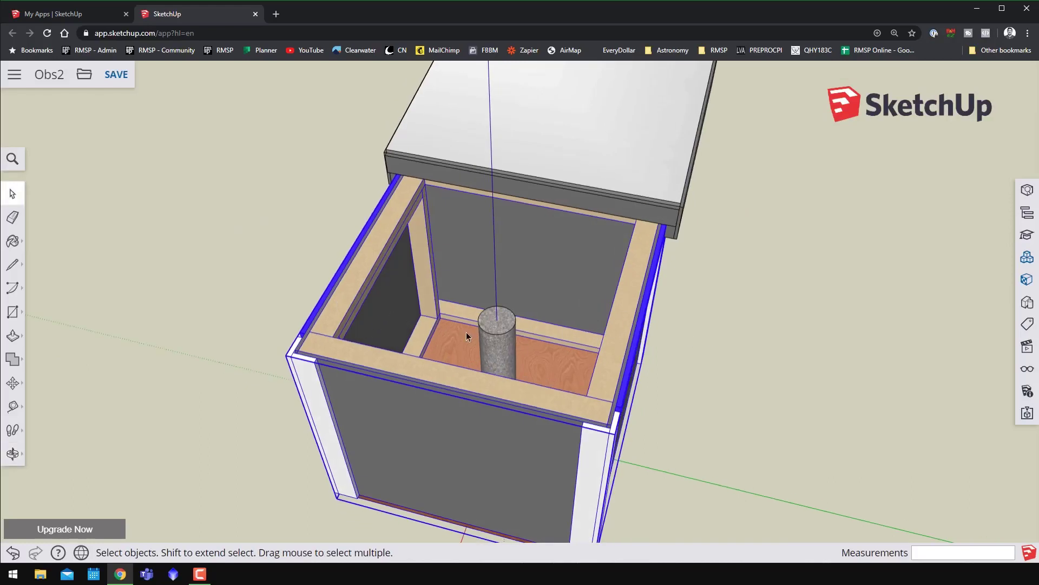
{"action": "middle_click_drag", "start_coordinate": [466, 332], "coordinate": [488, 315]}
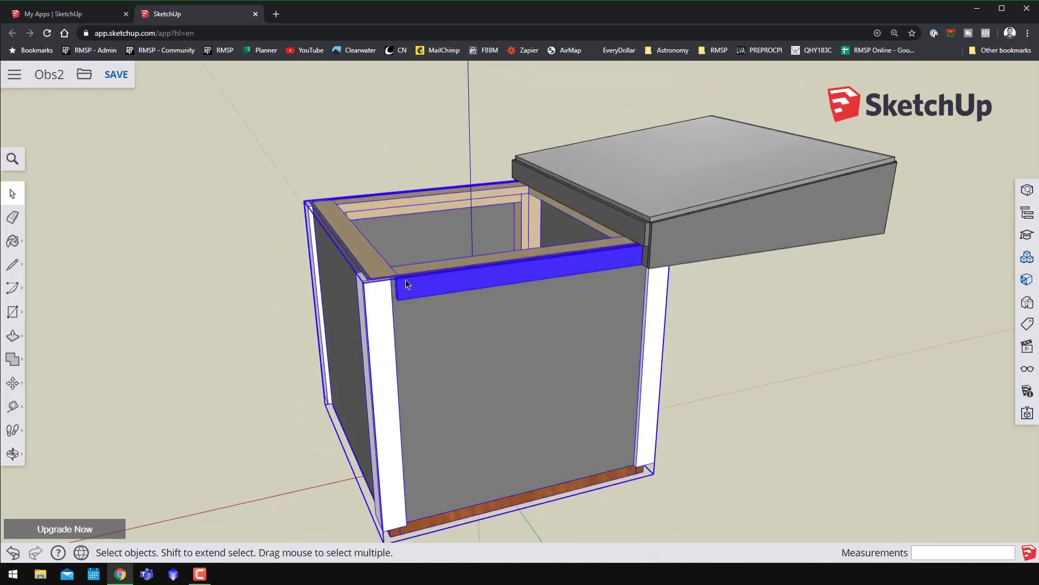
Examine the blue side rails along the wall tops and how the slid-open roof rests on and overhangs the walls.
{"action": "left_click", "coordinate": [432, 288]}
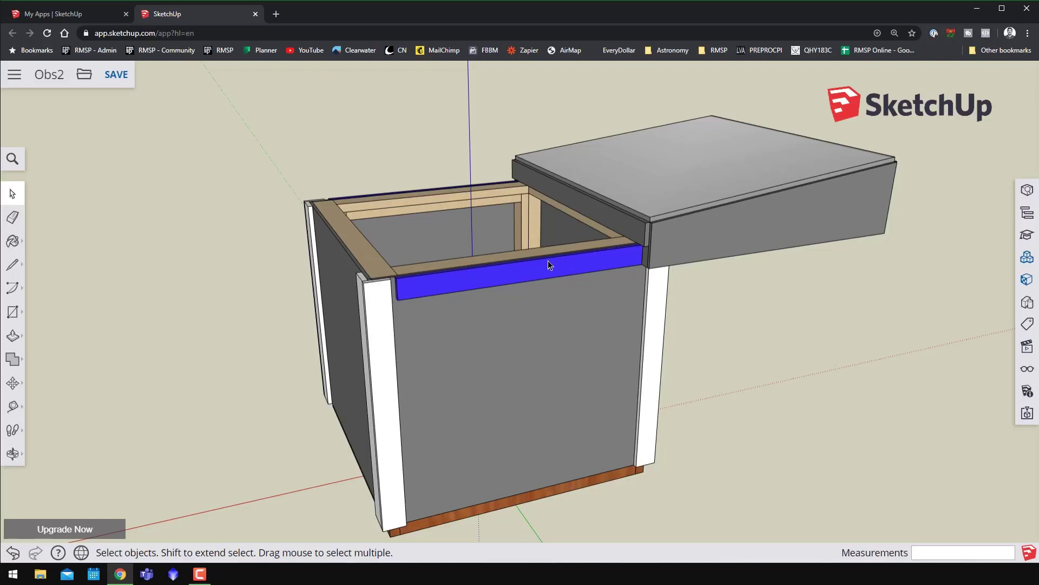
{"action": "middle_click_drag", "start_coordinate": [548, 261], "coordinate": [463, 386]}
{"action": "middle_click_drag", "start_coordinate": [729, 406], "coordinate": [879, 411]}
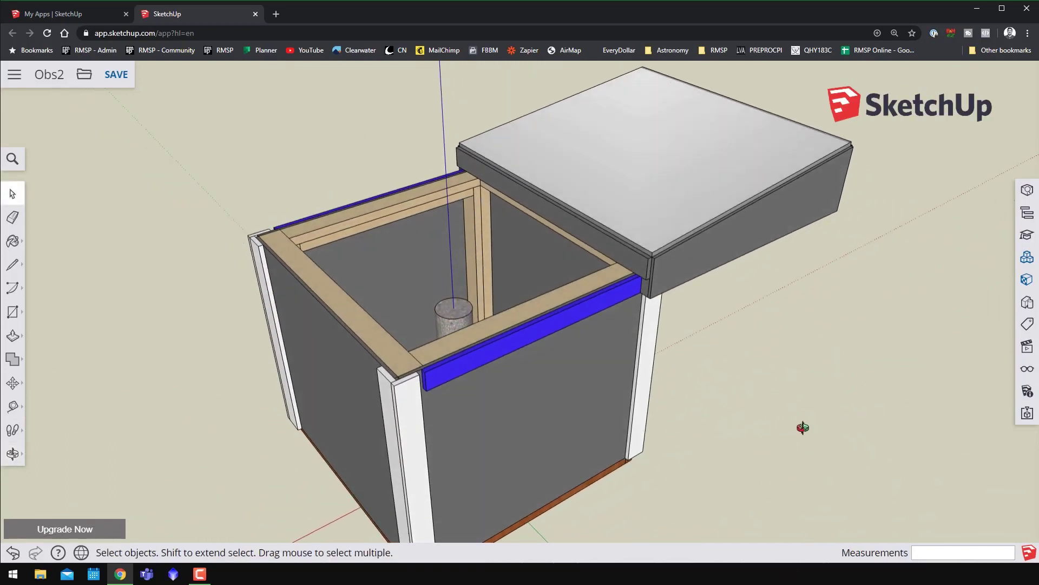
{"action": "middle_click_drag", "start_coordinate": [802, 428], "coordinate": [798, 373]}
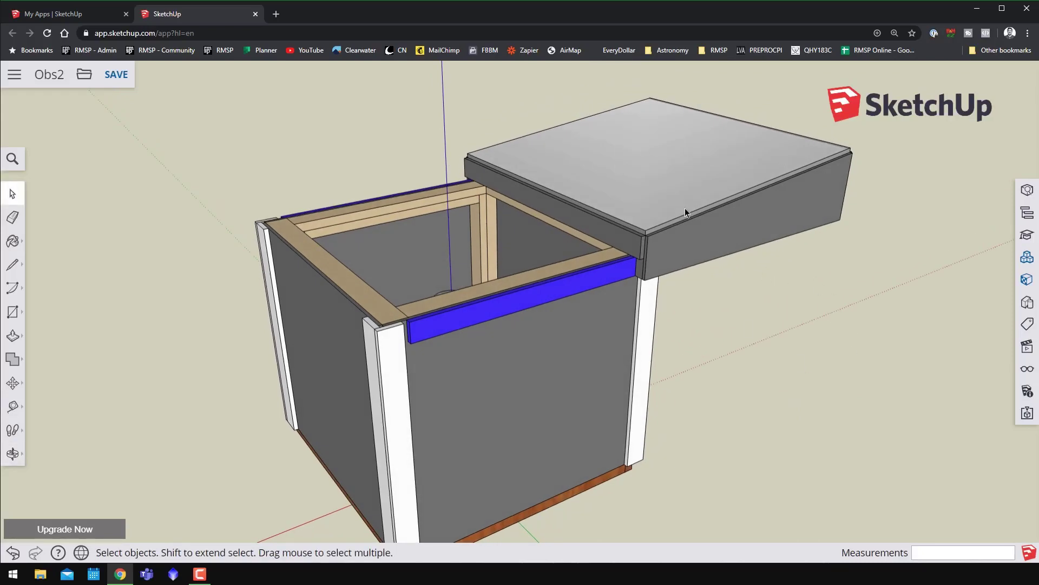
{"action": "middle_click_drag", "start_coordinate": [756, 253], "coordinate": [433, 206]}
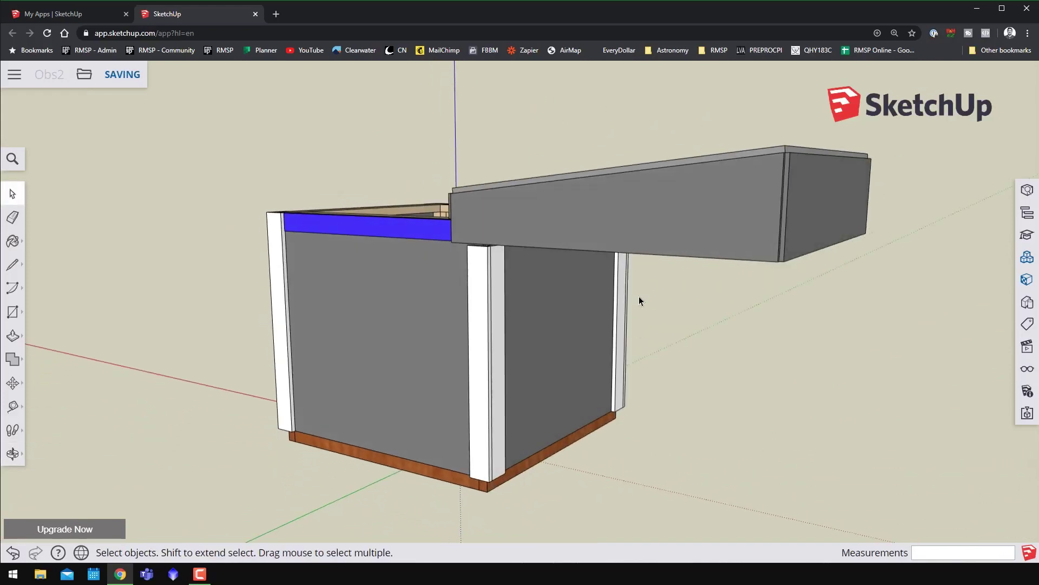
{"action": "middle_click_drag", "start_coordinate": [639, 296], "coordinate": [325, 151]}
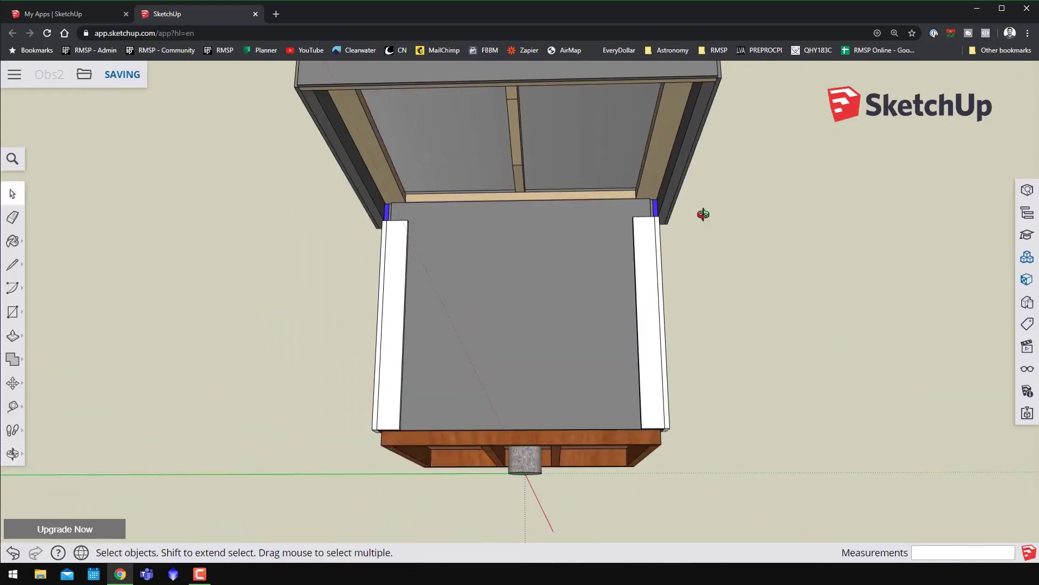
{"action": "middle_click_drag", "start_coordinate": [680, 214], "coordinate": [503, 287]}
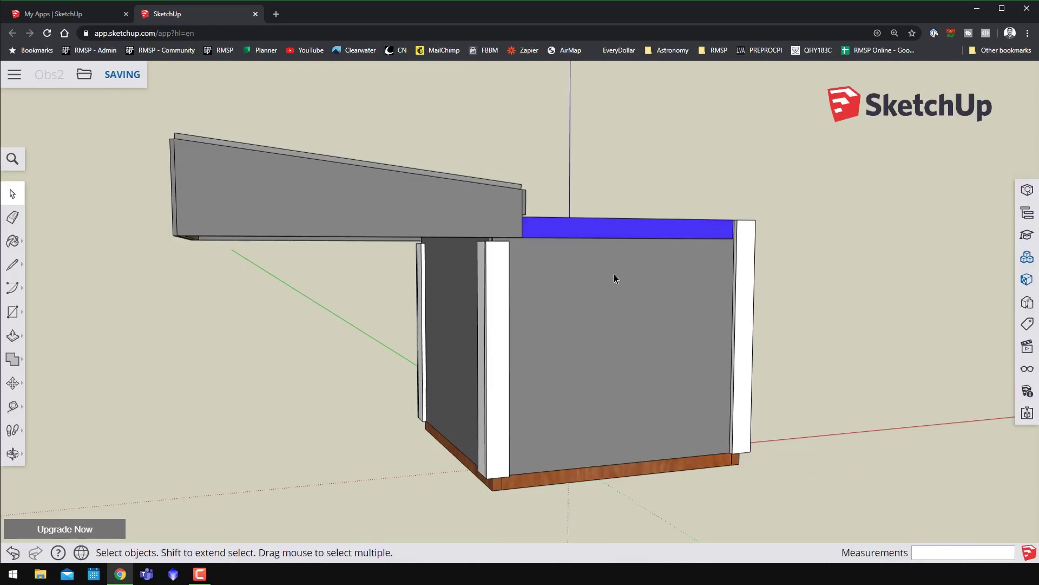
{"action": "middle_click_drag", "start_coordinate": [614, 274], "coordinate": [548, 369]}
{"action": "middle_click_drag", "start_coordinate": [514, 251], "coordinate": [336, 281]}
{"action": "scroll", "coordinate": [460, 275], "scroll_direction": "up", "scroll_amount": 5}
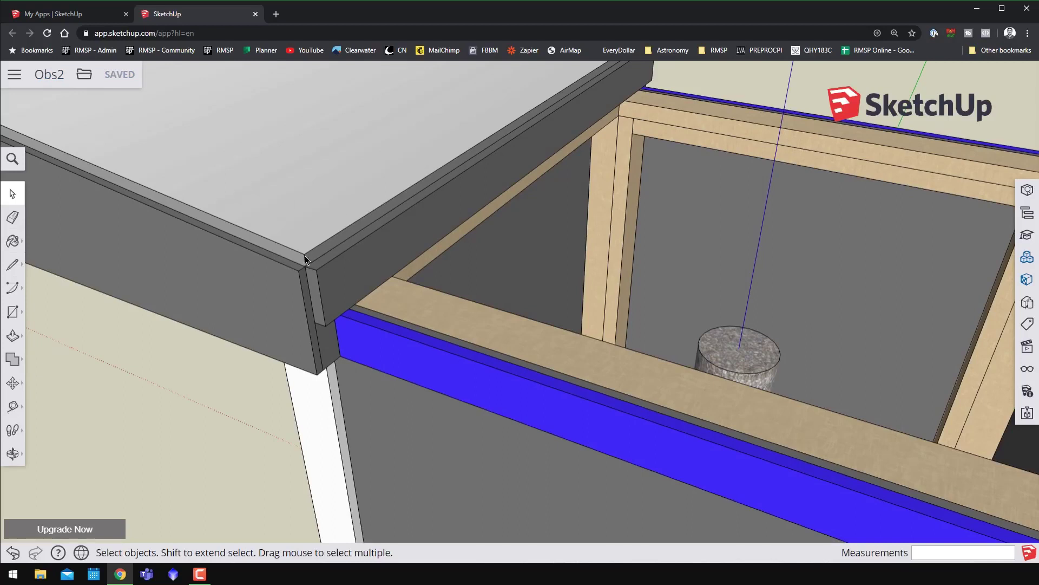
{"action": "middle_click_drag", "start_coordinate": [483, 336], "coordinate": [480, 281]}
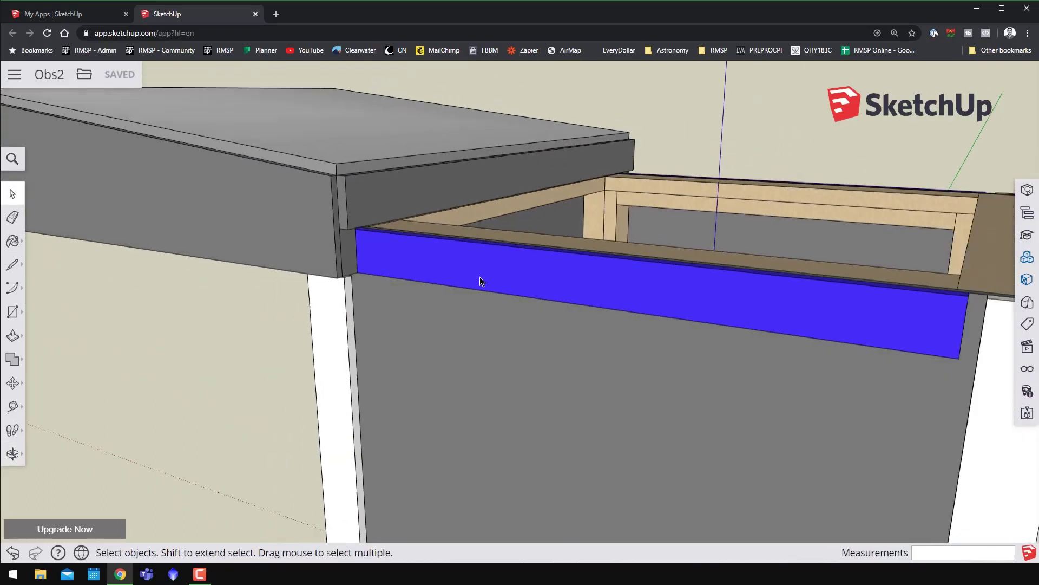
{"action": "scroll", "coordinate": [590, 281], "scroll_direction": "down", "scroll_amount": 2}
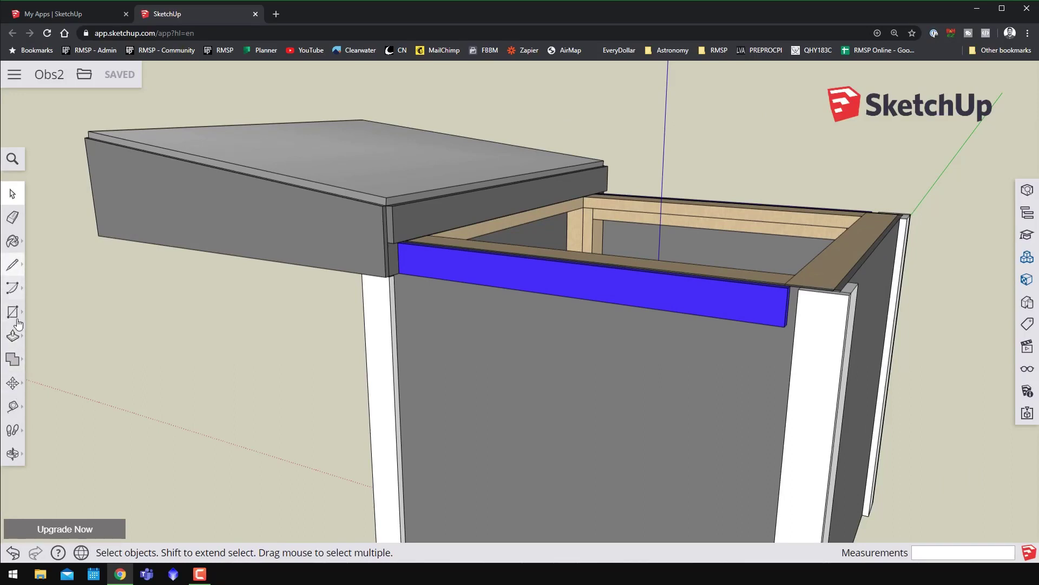
Move the roof group 40" back along the red axis so it closes over the observatory walls.
{"action": "left_click", "coordinate": [12, 383]}
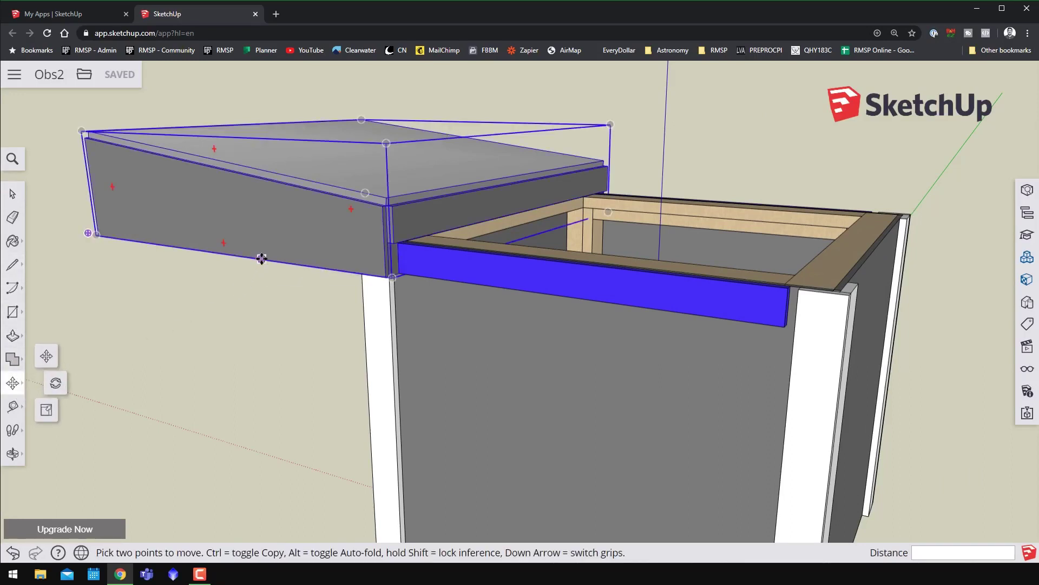
{"action": "middle_click_drag", "start_coordinate": [626, 286], "coordinate": [526, 308]}
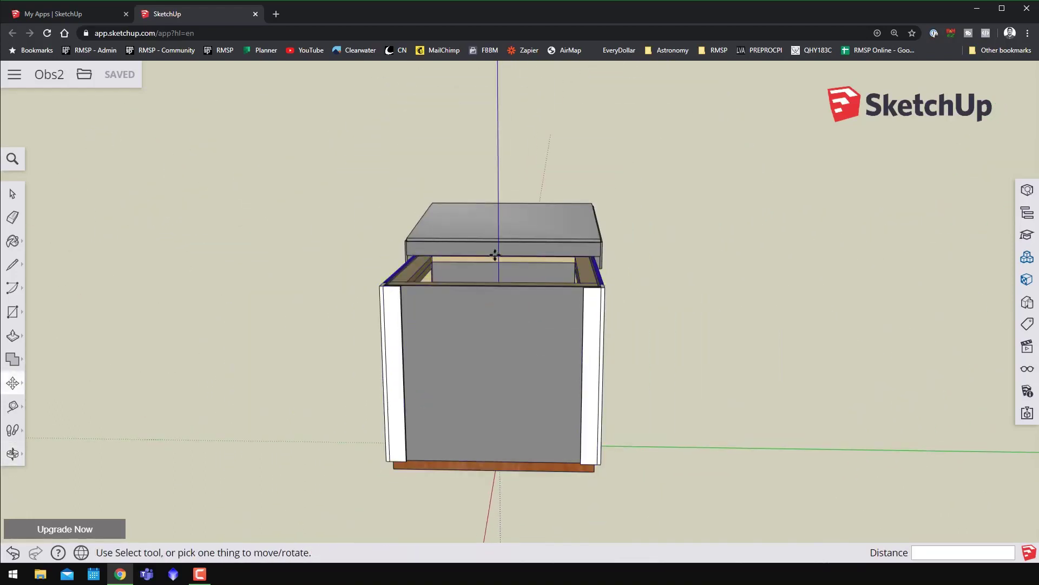
{"action": "middle_click_drag", "start_coordinate": [517, 376], "coordinate": [540, 222]}
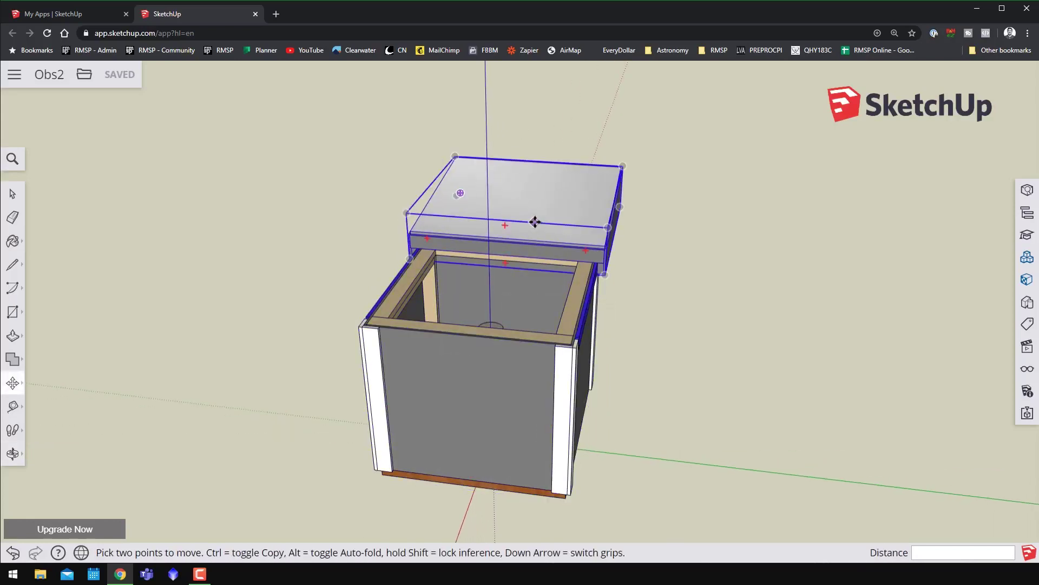
{"action": "middle_click_drag", "start_coordinate": [534, 375], "coordinate": [291, 254]}
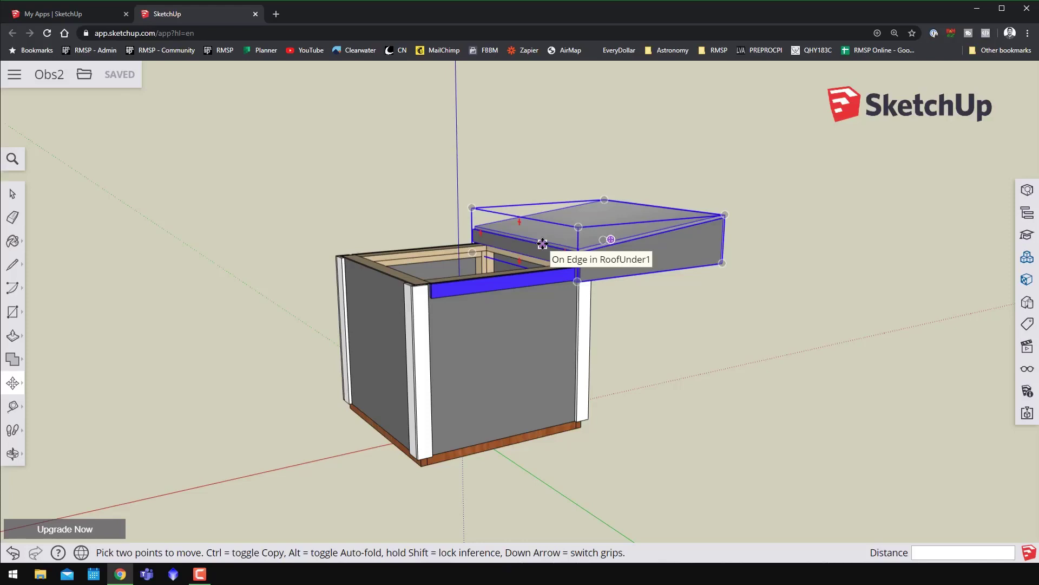
{"action": "middle_click_drag", "start_coordinate": [455, 362], "coordinate": [627, 381]}
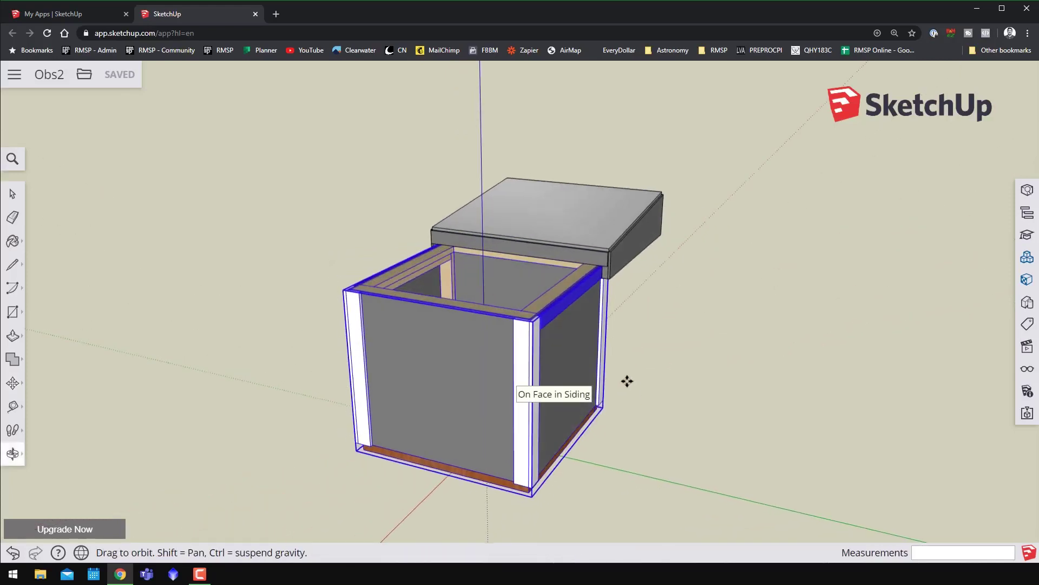
{"action": "middle_click_drag", "start_coordinate": [453, 373], "coordinate": [461, 283]}
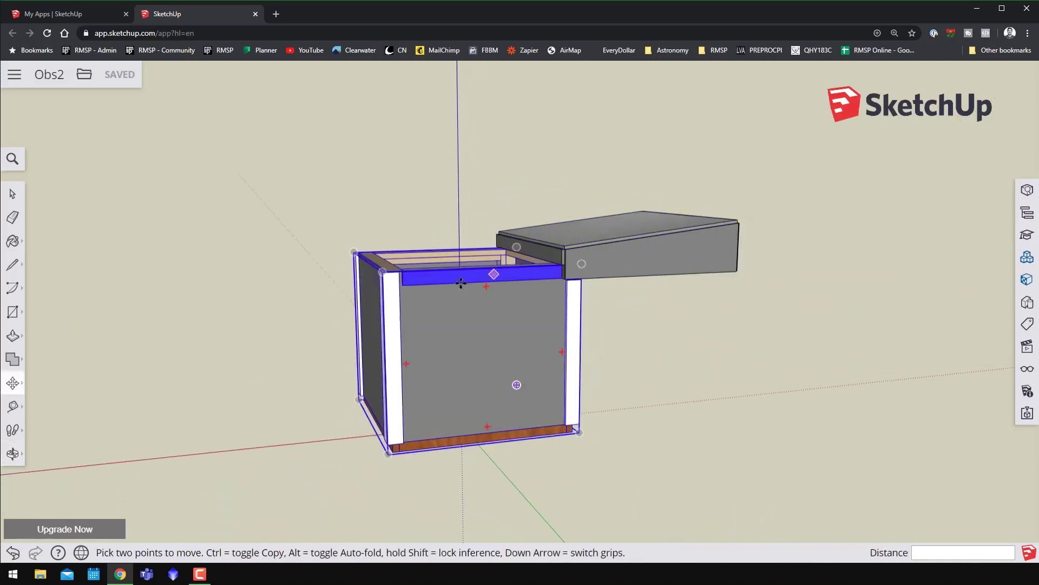
{"action": "middle_click_drag", "start_coordinate": [332, 293], "coordinate": [706, 339]}
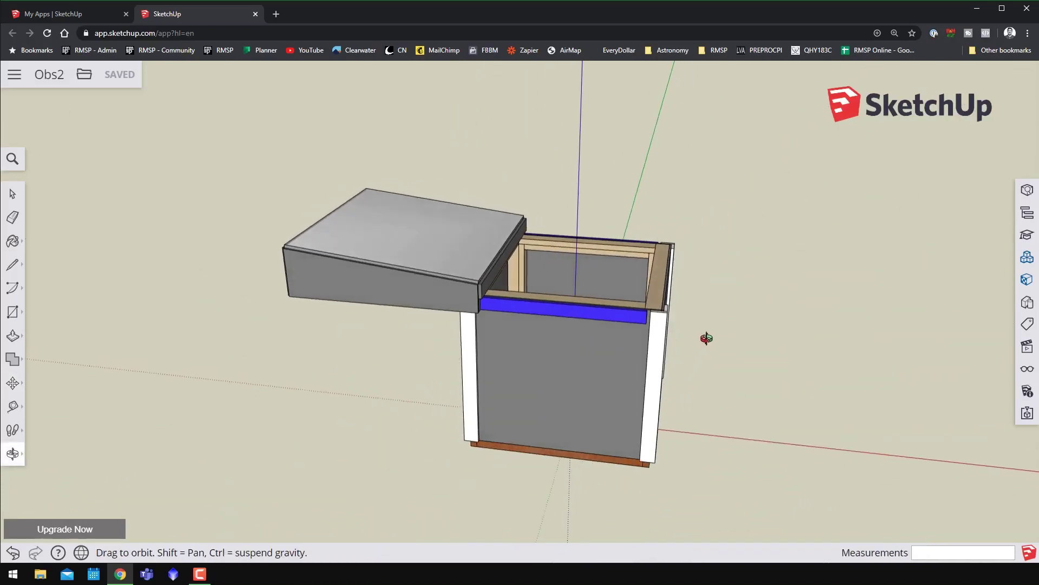
{"action": "scroll", "coordinate": [444, 308], "scroll_direction": "up", "scroll_amount": 4}
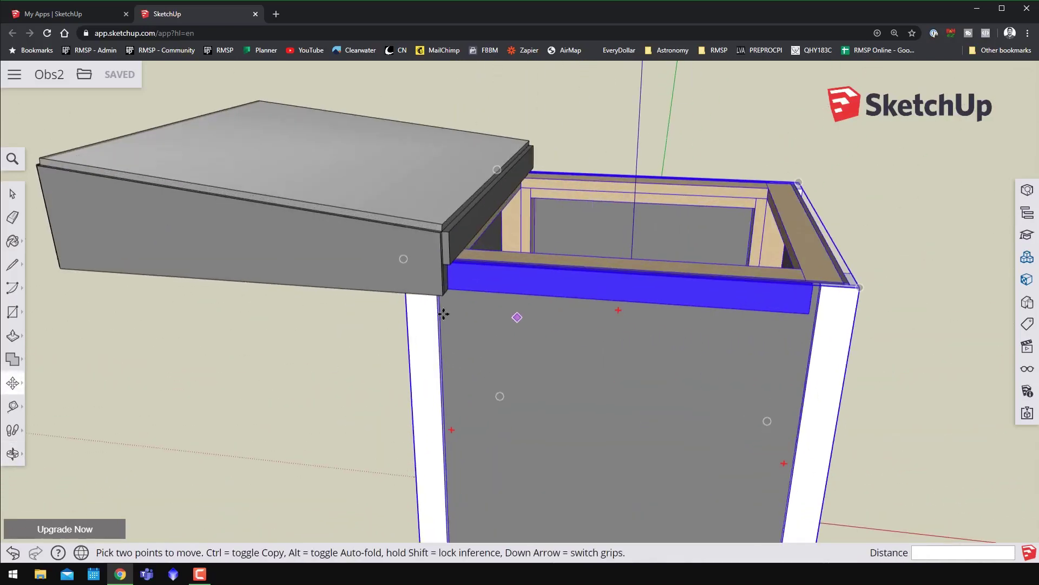
{"action": "left_click", "coordinate": [368, 290]}
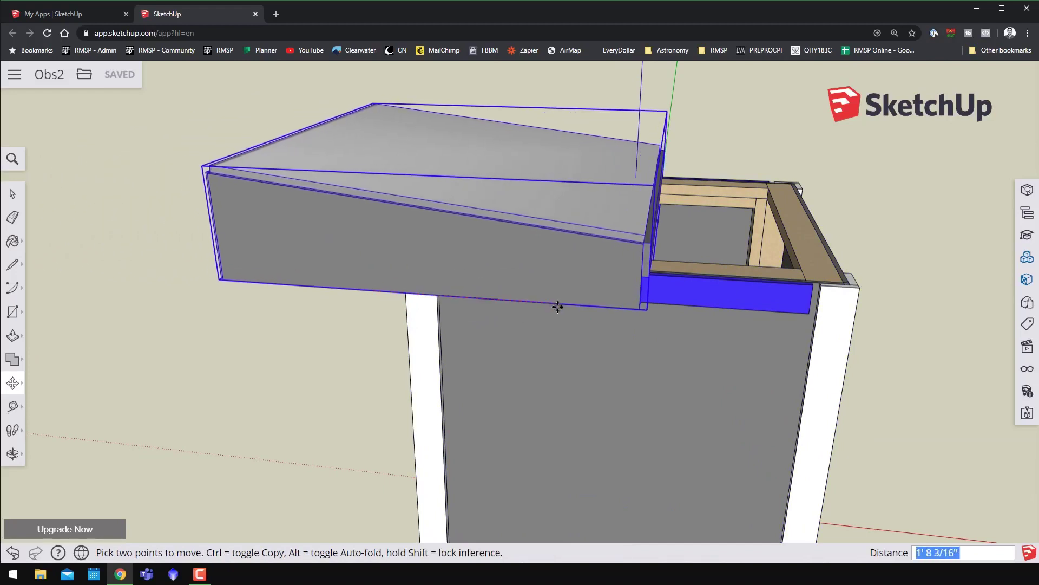
{"action": "type", "text": "40"}
{"action": "key", "text": "Return"}
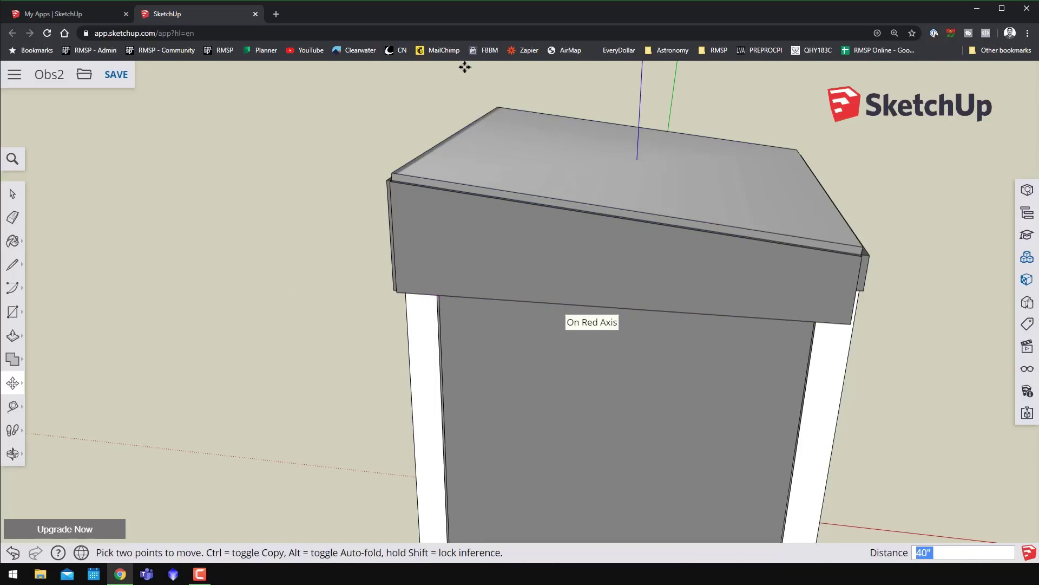
Examine the closed roof's overhang, the blue side rail and the floor framing with its concrete pier from the side and below.
{"action": "middle_click_drag", "start_coordinate": [863, 348], "coordinate": [677, 280]}
{"action": "scroll", "coordinate": [677, 281], "scroll_direction": "up", "scroll_amount": 3}
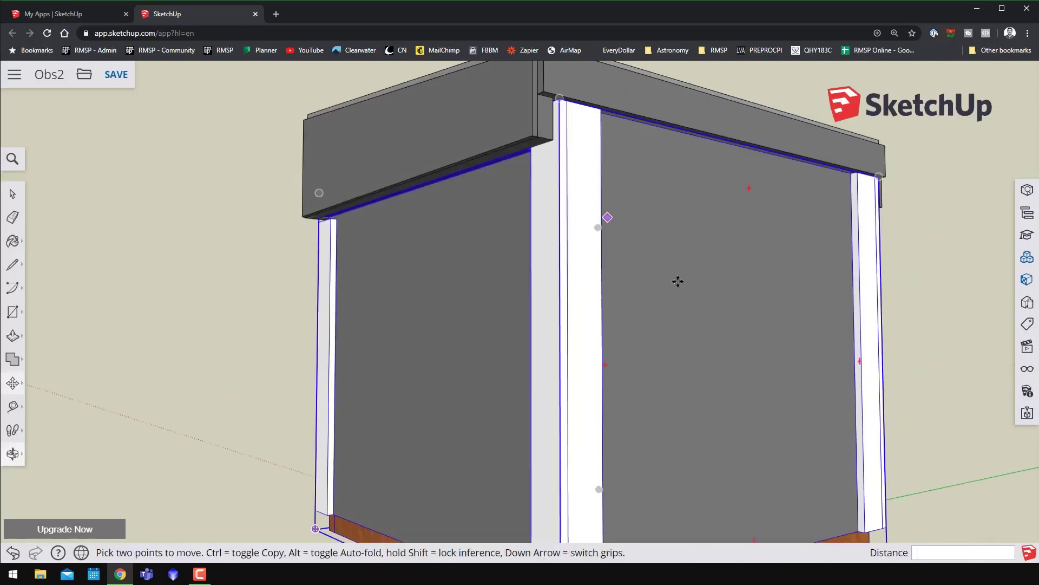
{"action": "scroll", "coordinate": [677, 281], "scroll_direction": "down", "scroll_amount": 3}
{"action": "middle_click_drag", "start_coordinate": [687, 357], "coordinate": [812, 243]}
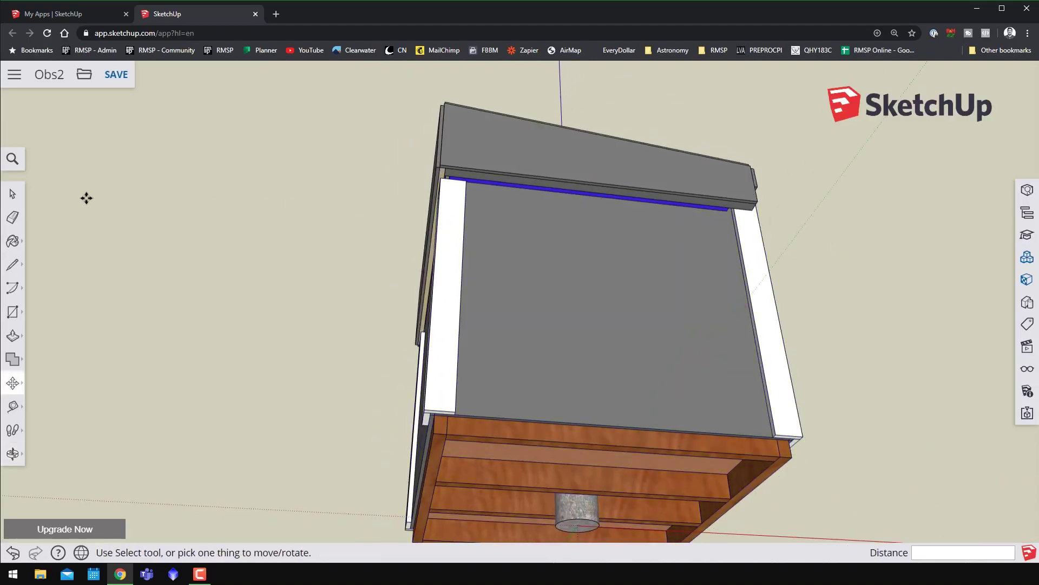
{"action": "left_click", "coordinate": [12, 196]}
{"action": "middle_click_drag", "start_coordinate": [404, 353], "coordinate": [527, 213]}
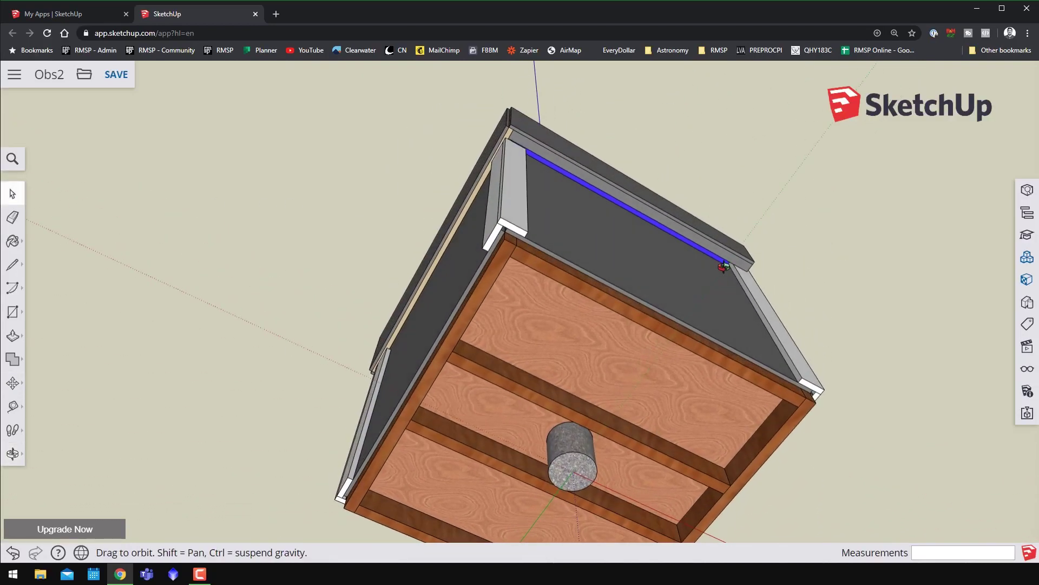
{"action": "middle_click_drag", "start_coordinate": [680, 209], "coordinate": [566, 151]}
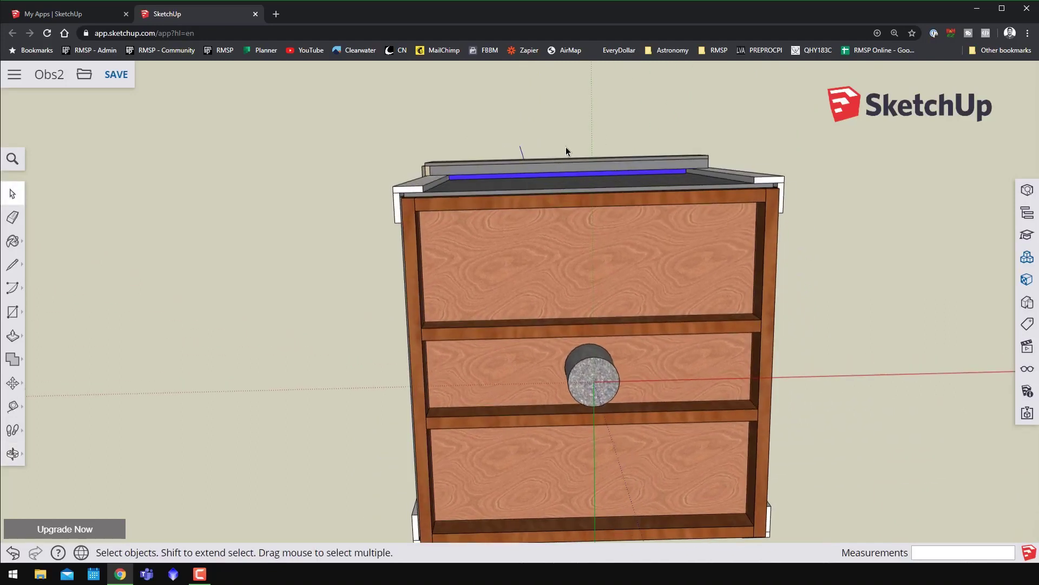
Examine the closed observatory's exterior from all around, including the roof slope, fascia edges, siding and white corner trim.
{"action": "middle_click_drag", "start_coordinate": [609, 211], "coordinate": [511, 174]}
{"action": "middle_click_drag", "start_coordinate": [413, 216], "coordinate": [555, 198]}
{"action": "left_click", "coordinate": [353, 314]}
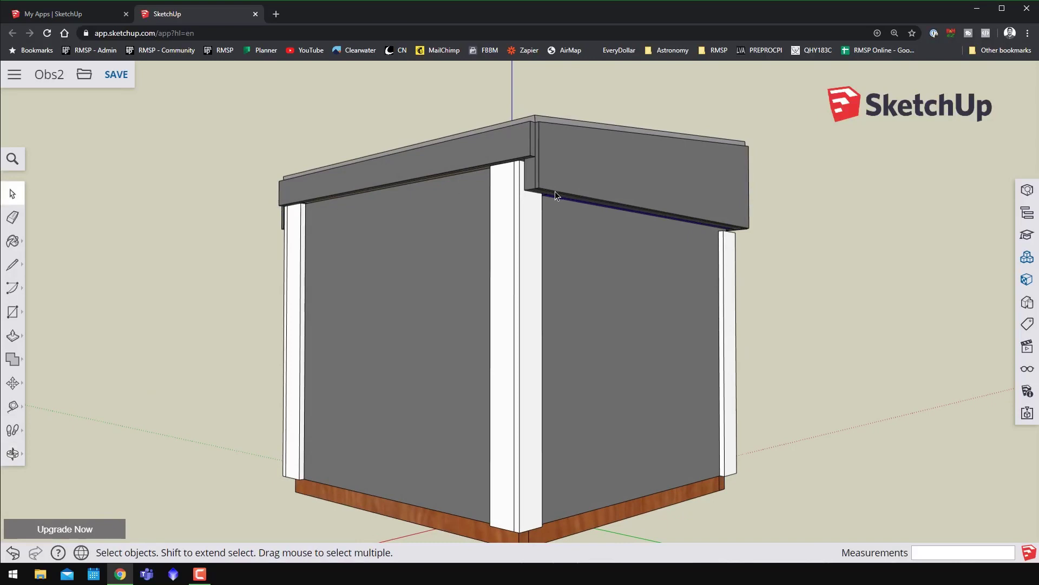
{"action": "mouse_move", "coordinate": [555, 190]}
{"action": "middle_mouse_down"}
{"action": "mouse_move", "coordinate": [638, 225]}
{"action": "mouse_move", "coordinate": [508, 205]}
{"action": "mouse_move", "coordinate": [605, 215]}
{"action": "mouse_move", "coordinate": [355, 225]}
{"action": "mouse_move", "coordinate": [457, 219]}
{"action": "middle_mouse_up"}
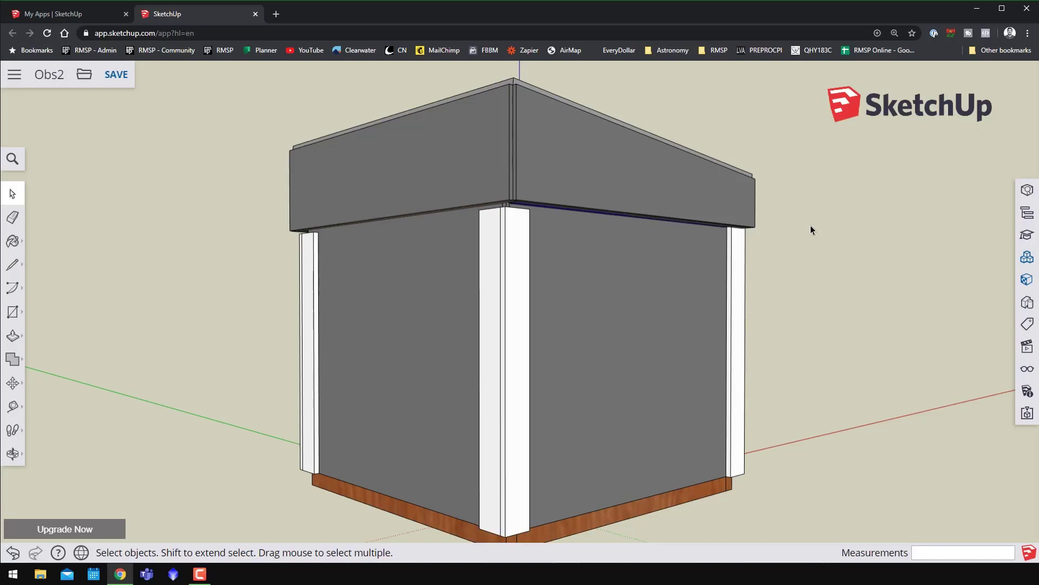
{"action": "mouse_move", "coordinate": [676, 230]}
{"action": "middle_mouse_down"}
{"action": "mouse_move", "coordinate": [598, 411]}
{"action": "mouse_move", "coordinate": [513, 376]}
{"action": "mouse_move", "coordinate": [457, 334]}
{"action": "mouse_move", "coordinate": [461, 282]}
{"action": "middle_mouse_up"}
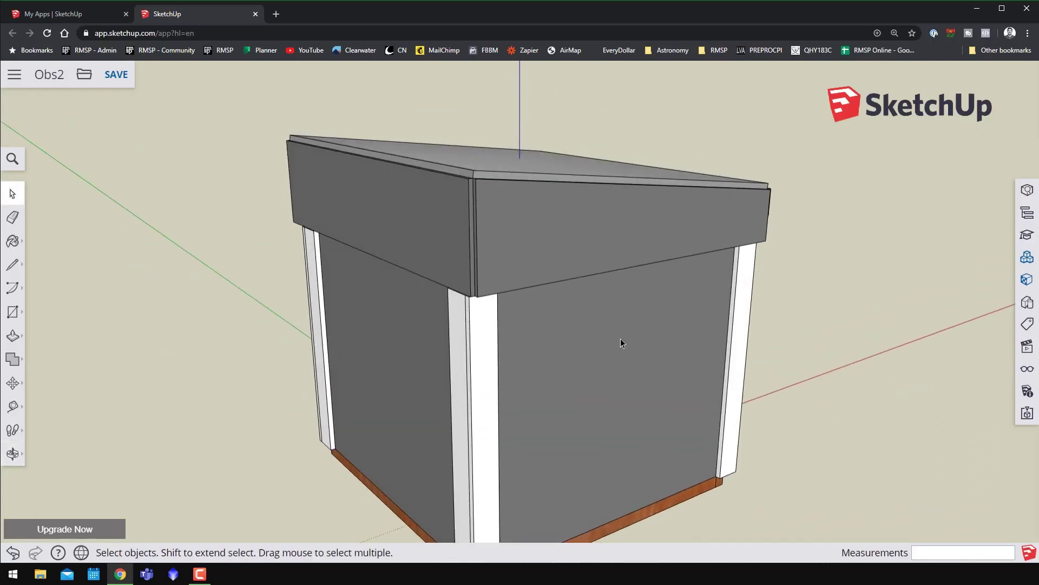
{"action": "mouse_move", "coordinate": [621, 339]}
{"action": "middle_mouse_down"}
{"action": "mouse_move", "coordinate": [494, 304]}
{"action": "mouse_move", "coordinate": [476, 255]}
{"action": "middle_mouse_up"}
{"action": "mouse_move", "coordinate": [761, 239]}
{"action": "middle_mouse_down"}
{"action": "mouse_move", "coordinate": [538, 350]}
{"action": "mouse_move", "coordinate": [466, 347]}
{"action": "middle_mouse_up"}
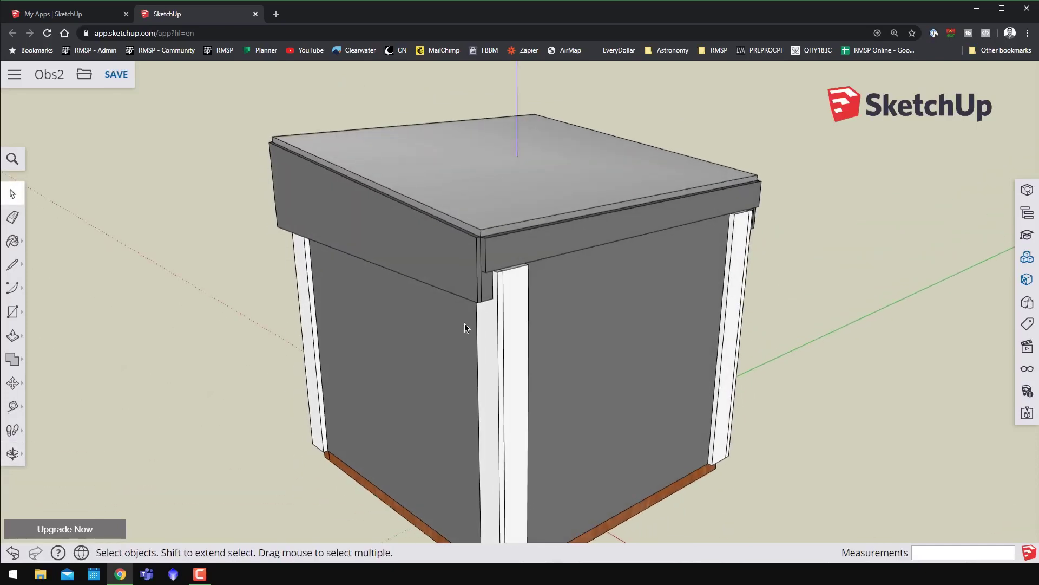